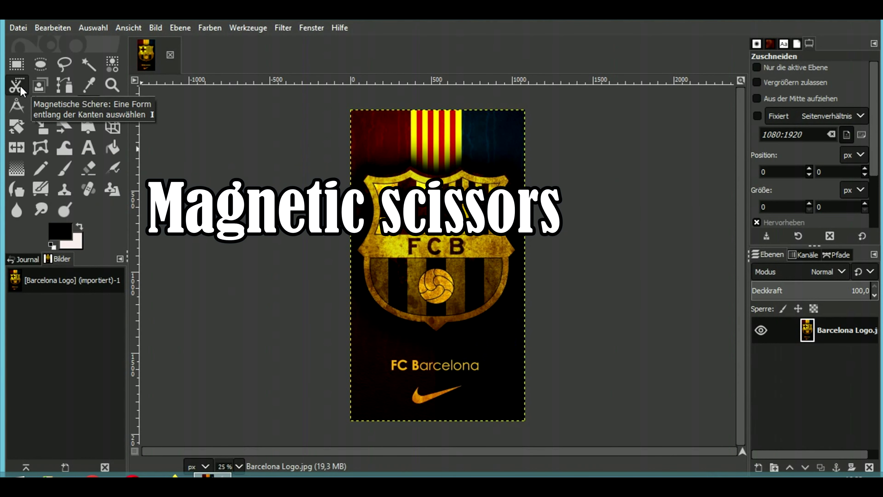
Switch to the Scissors Select tool and zoom in on the crest's upper-left edge
left_click(20, 85)
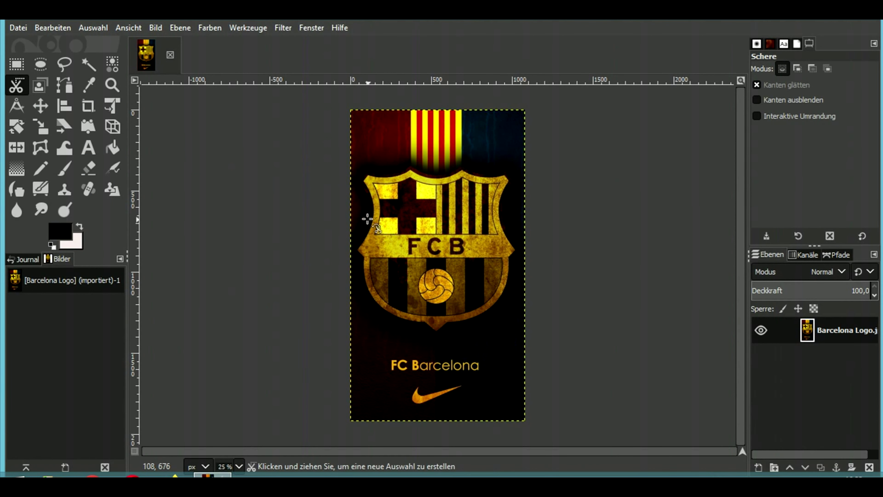
scroll(367, 217, "up", 1)
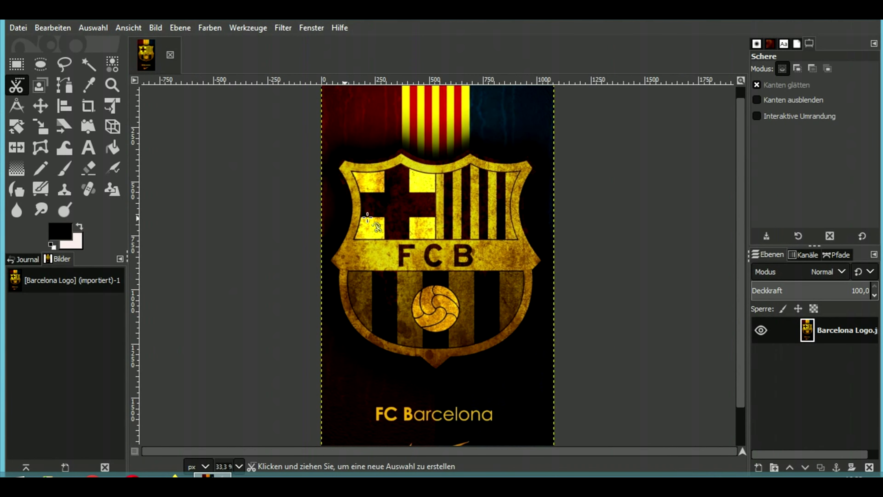
scroll(362, 219, "up", 1)
scroll(305, 164, "up", 1)
scroll(305, 164, "up", 2)
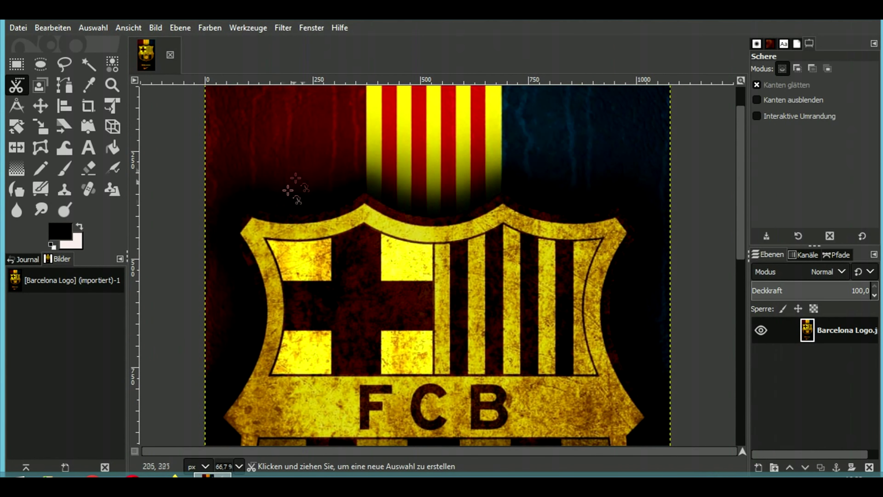
scroll(267, 213, "up", 1)
Place scissors anchors from the crest's top-left corner along its whole top edge
left_click(242, 214)
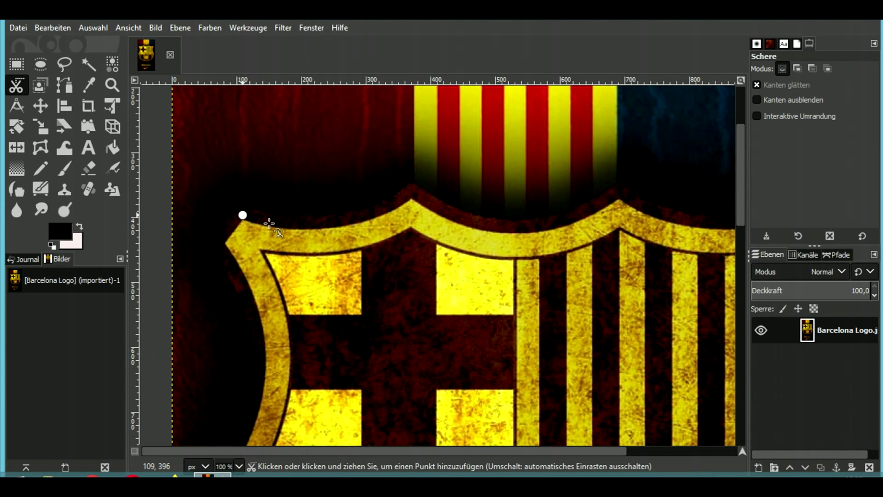
left_click(269, 225)
left_click(305, 227)
left_click(344, 225)
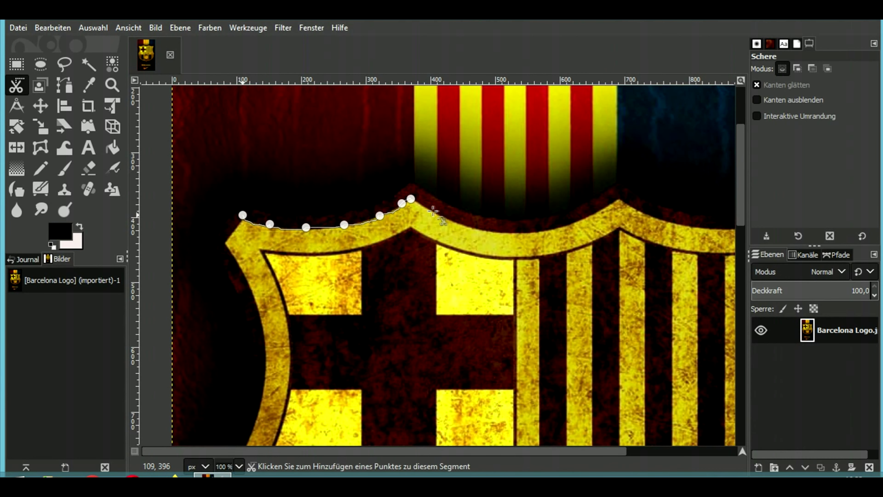
left_click(468, 222)
left_click(497, 229)
left_click(541, 231)
left_click(575, 223)
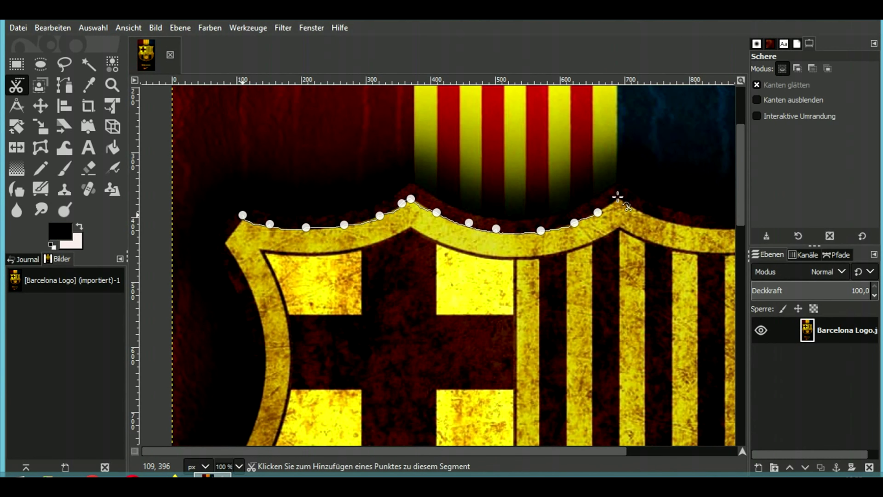
left_click_drag(483, 451, 571, 450)
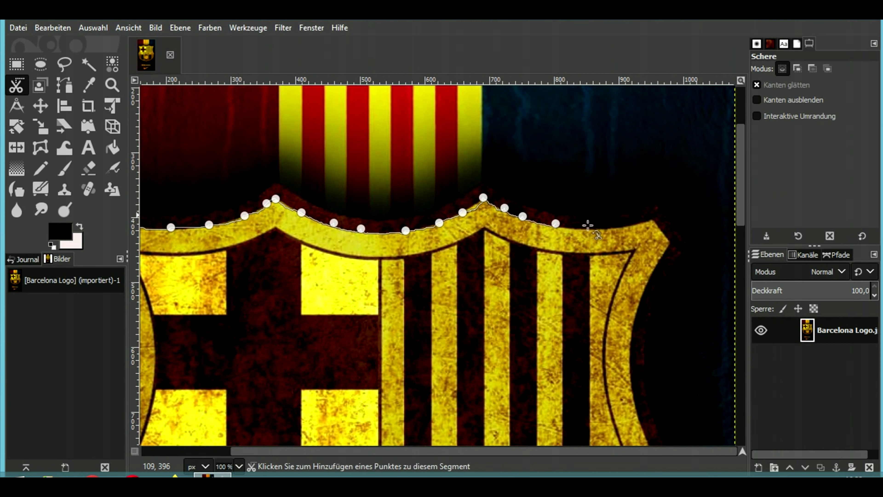
Continue the outline around the crest's top-right corner and down its right side
left_click(653, 218)
left_click(673, 241)
left_click(663, 262)
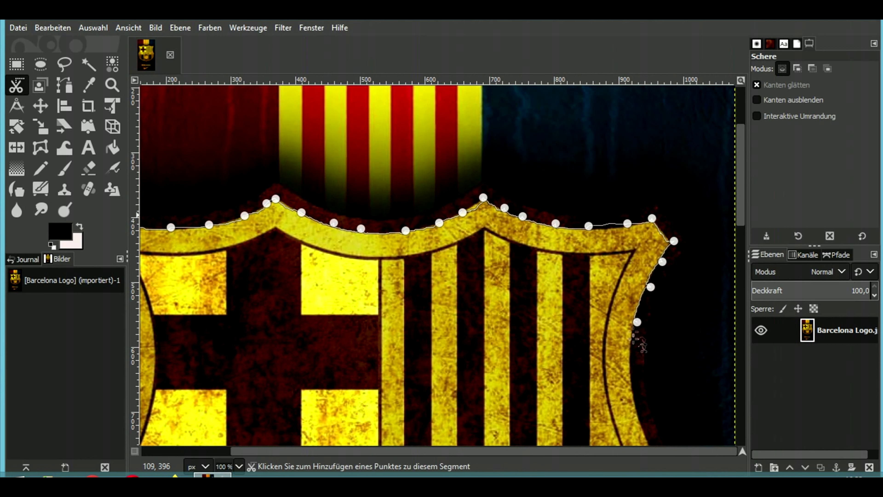
left_click(631, 359)
left_click(636, 385)
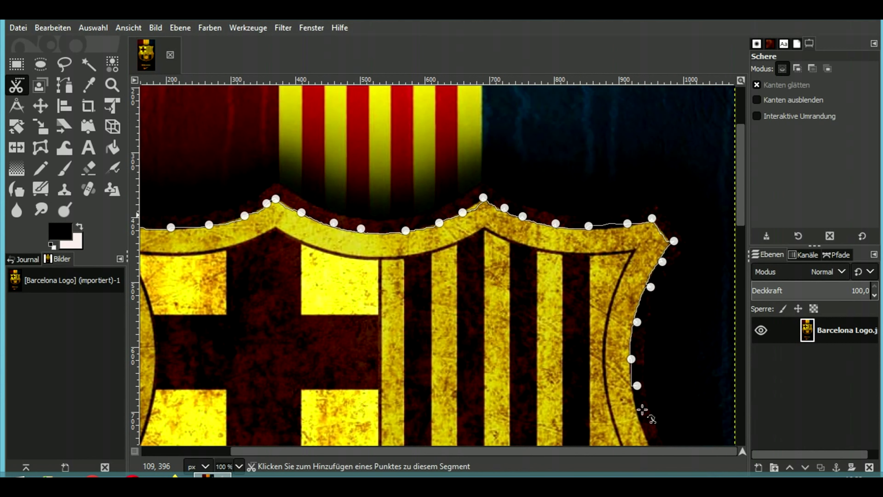
left_click_drag(740, 205, 740, 266)
left_click(651, 221)
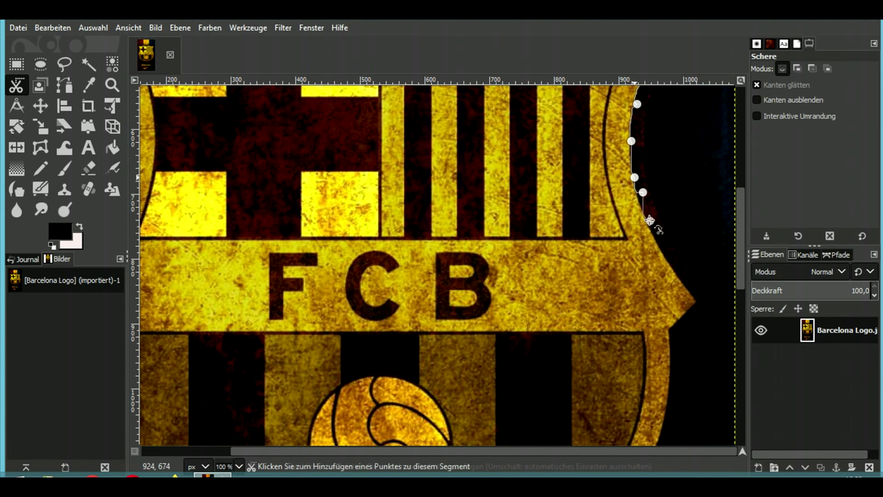
left_click(662, 242)
left_click(697, 293)
key("minus")
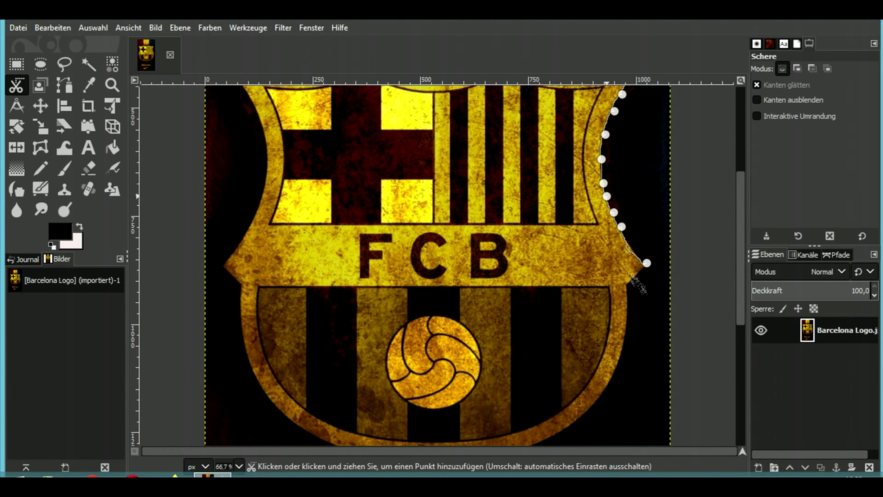
left_click(629, 286)
left_click(628, 320)
scroll(665, 266, "down", 5)
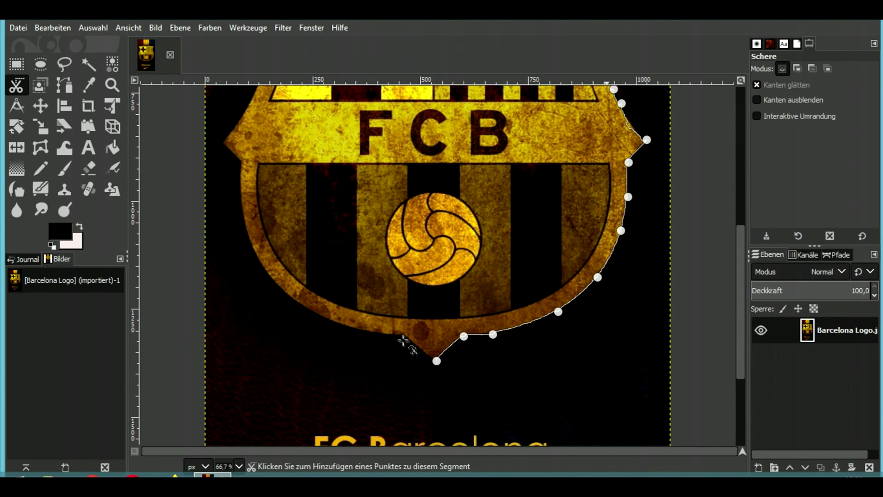
Trace up the crest's left edge back to the start and close it into a selection
left_click(293, 298)
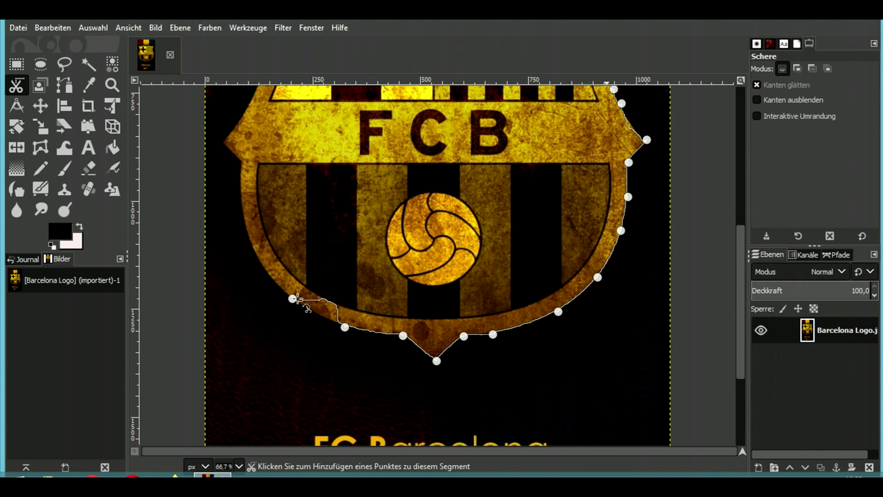
left_click(275, 283)
left_click_drag(292, 298, 301, 306)
left_click(262, 263)
left_click(248, 235)
left_click(242, 204)
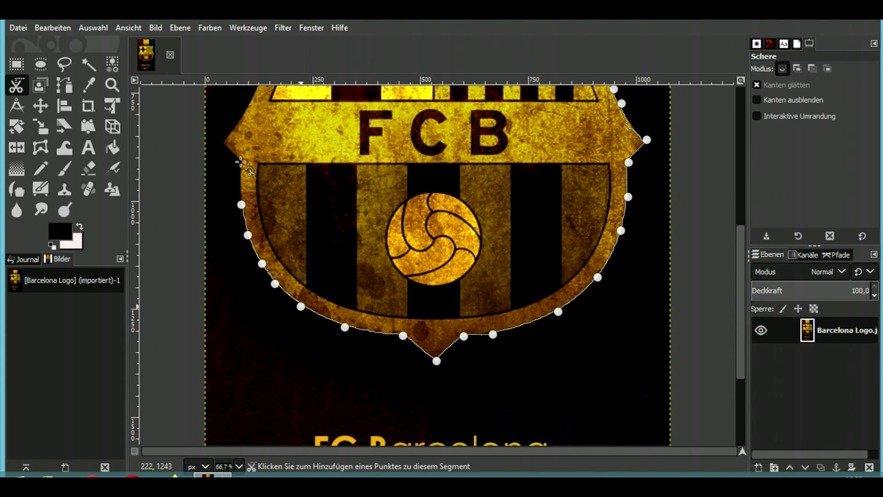
scroll(256, 266, "up", 7)
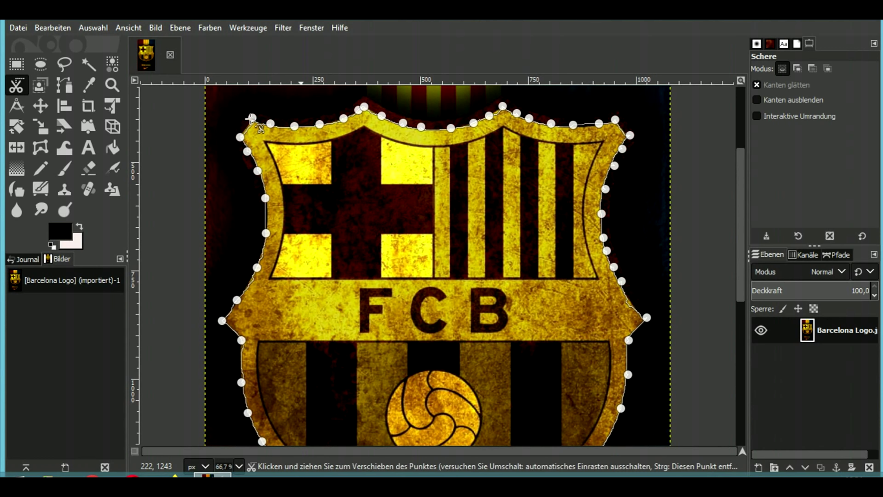
left_click(428, 276)
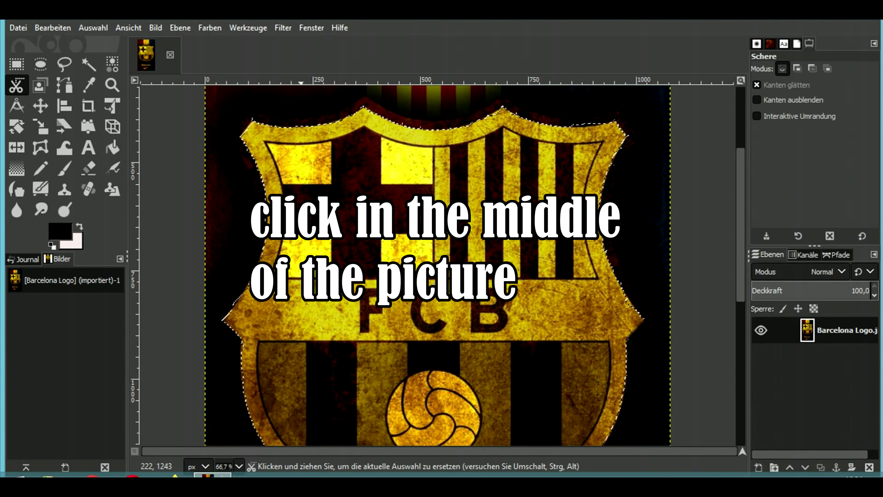
Copy the crest selection and paste it back as a floating selection
key("ctrl")
key("ctrl+c")
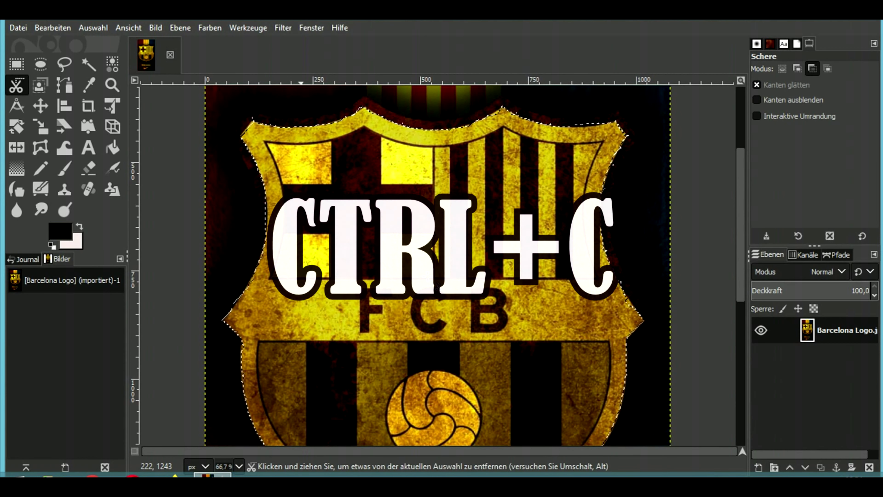
key("ctrl+c")
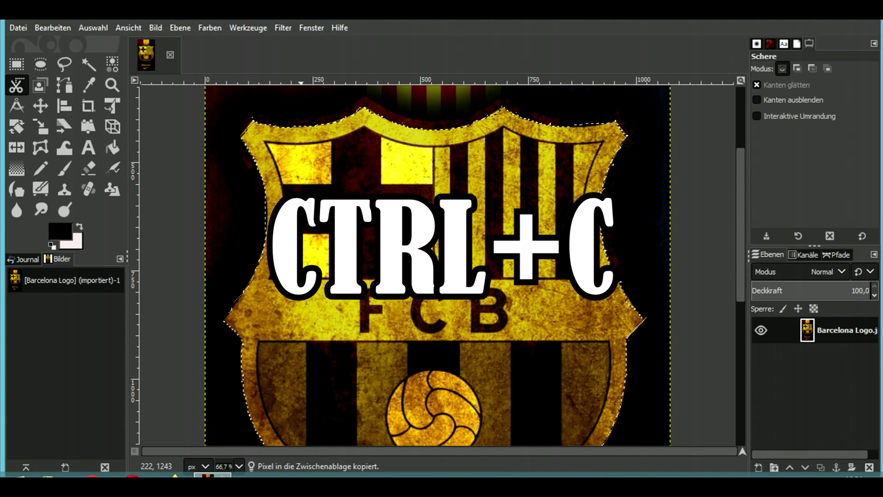
key("ctrl+v")
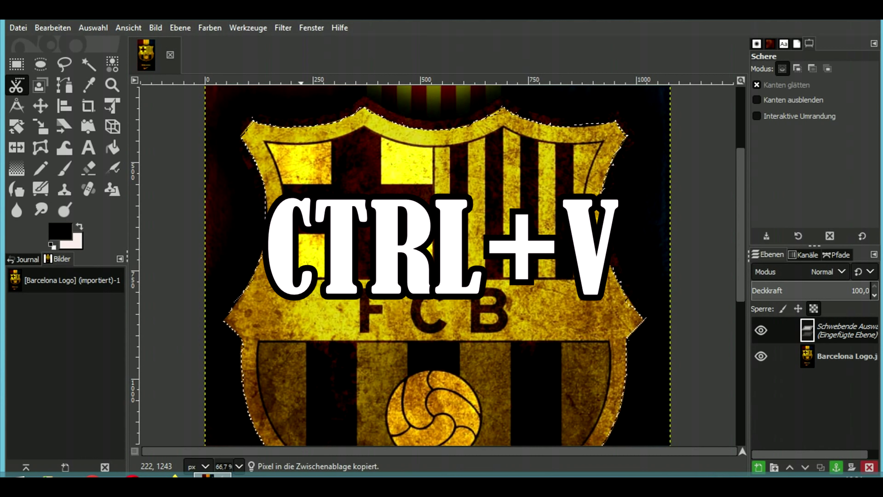
Convert the floating crest into a new layer and hide the original image layer
right_click(835, 336)
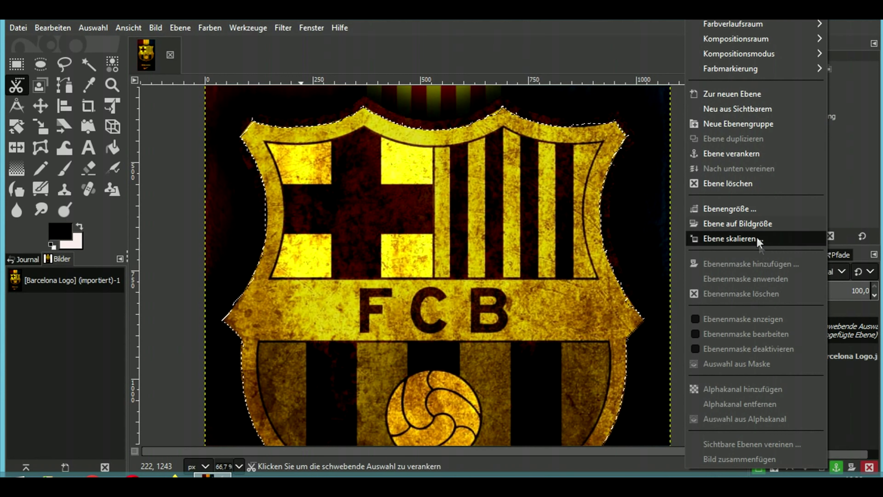
left_click(719, 101)
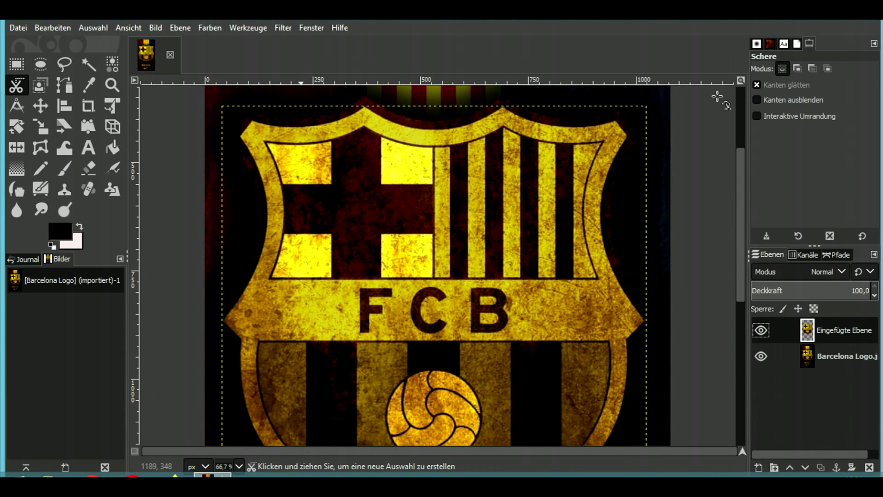
left_click(762, 355)
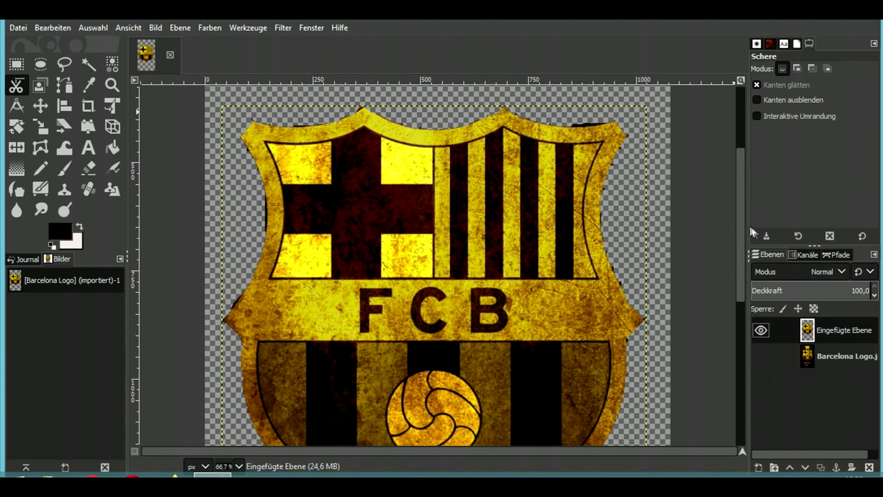
left_click_drag(741, 224, 740, 245)
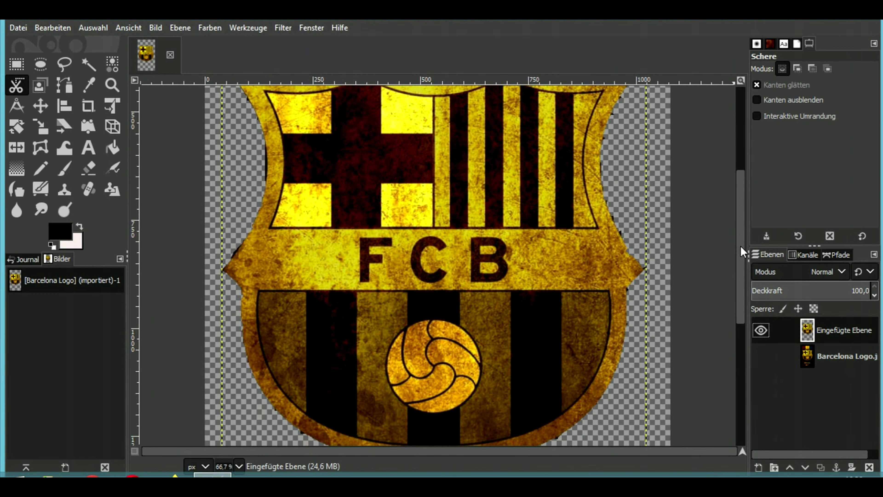
key("minus")
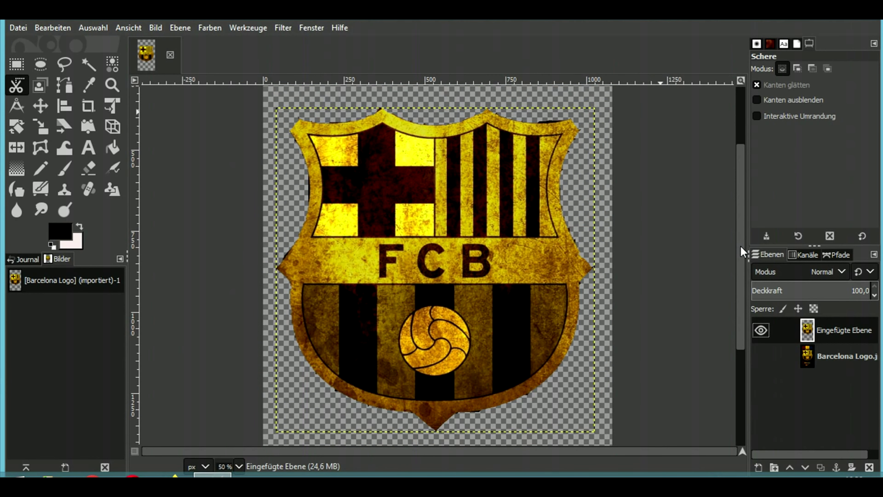
Add a White (full opacity) layer mask to the Eingefügte Ebene crest layer
right_click(836, 331)
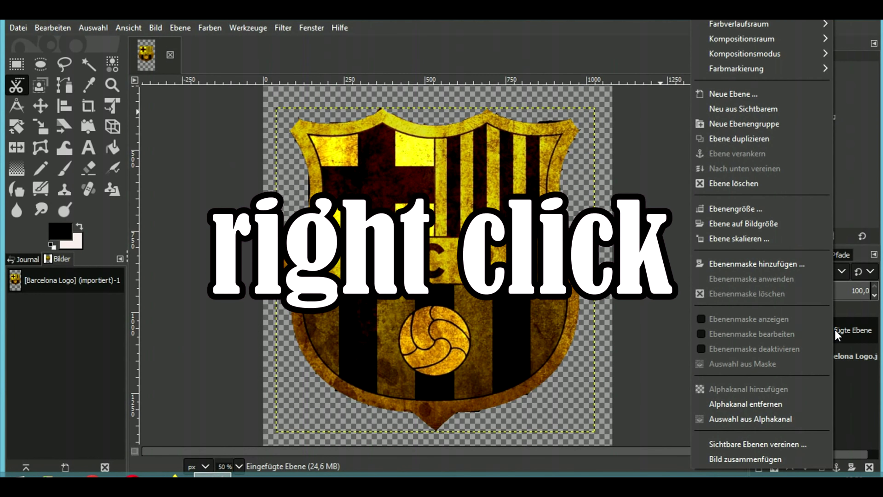
left_click(757, 264)
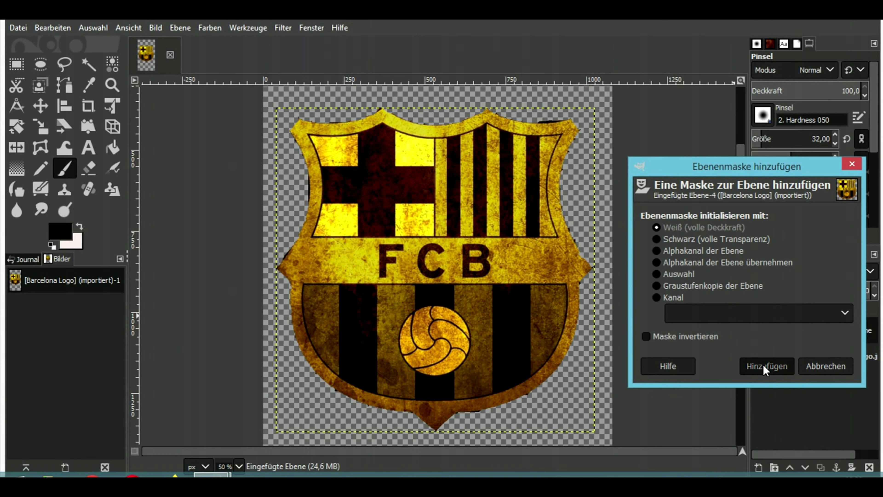
left_click(764, 368)
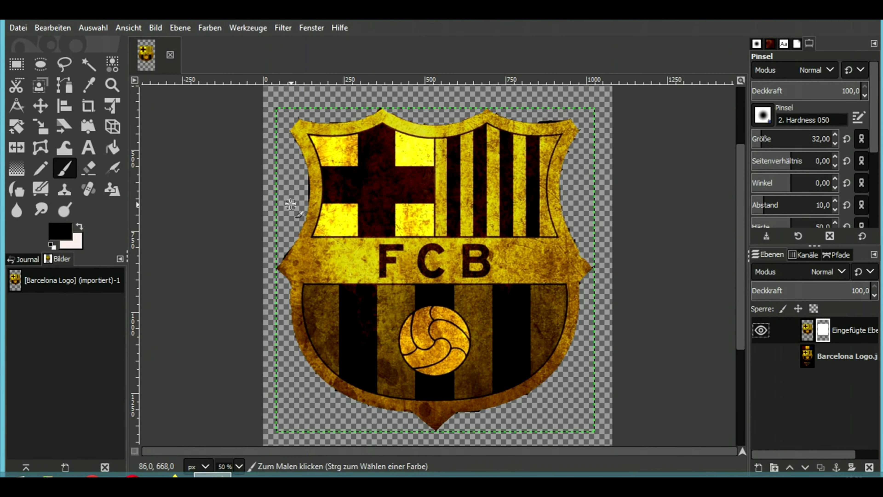
Paint black on the mask along the crest's top edge to remove the dark fringe
scroll(290, 203, "up", 2)
scroll(291, 204, "up", 1)
scroll(291, 204, "up", 1)
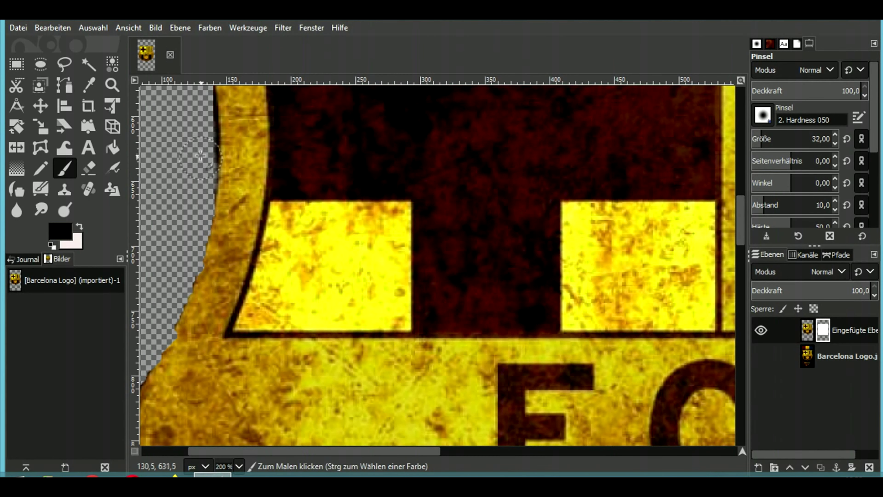
left_click_drag(200, 156, 196, 145)
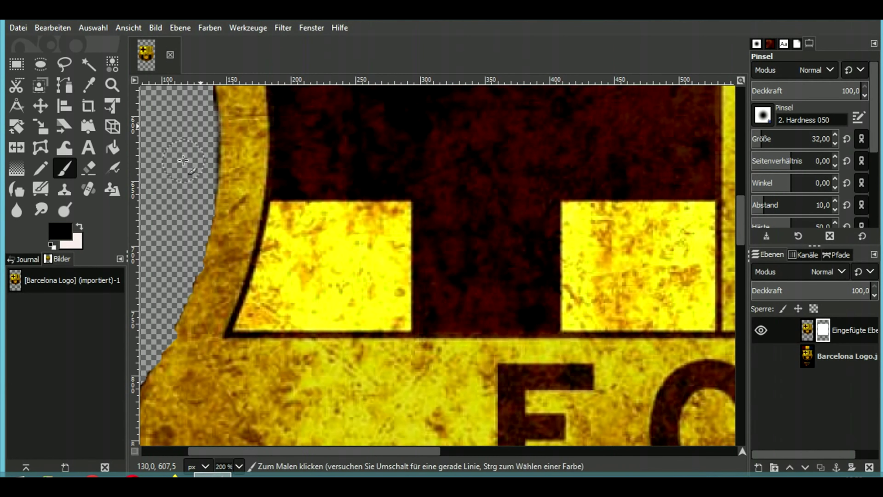
left_click_drag(740, 216, 740, 185)
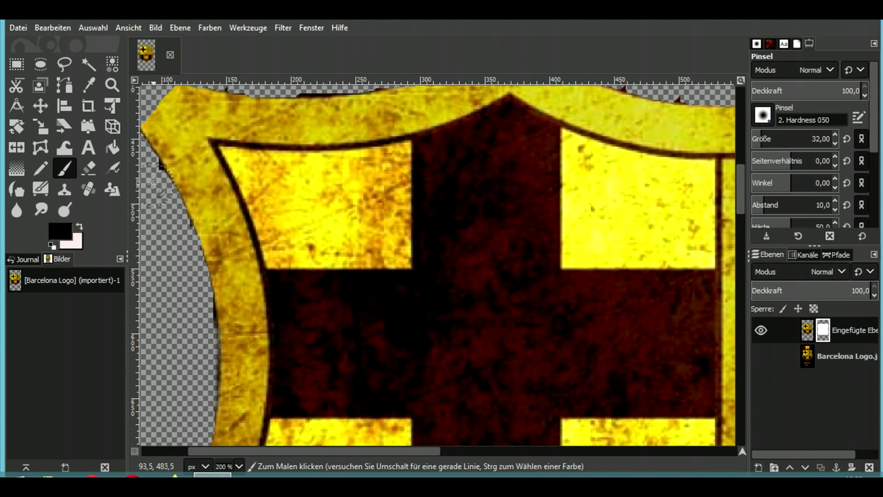
left_click_drag(742, 199, 742, 175)
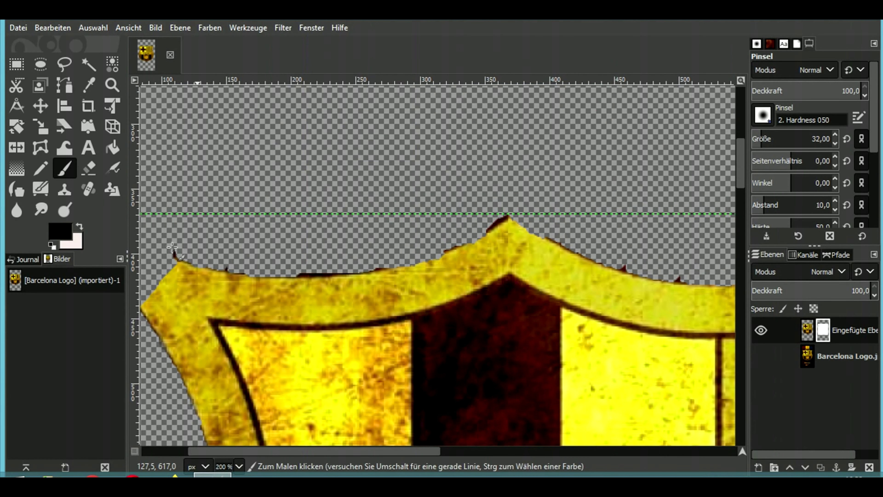
mouse_move(194, 247)
left_mouse_down()
mouse_move(323, 266)
mouse_move(546, 226)
mouse_move(661, 274)
mouse_move(717, 282)
left_mouse_up()
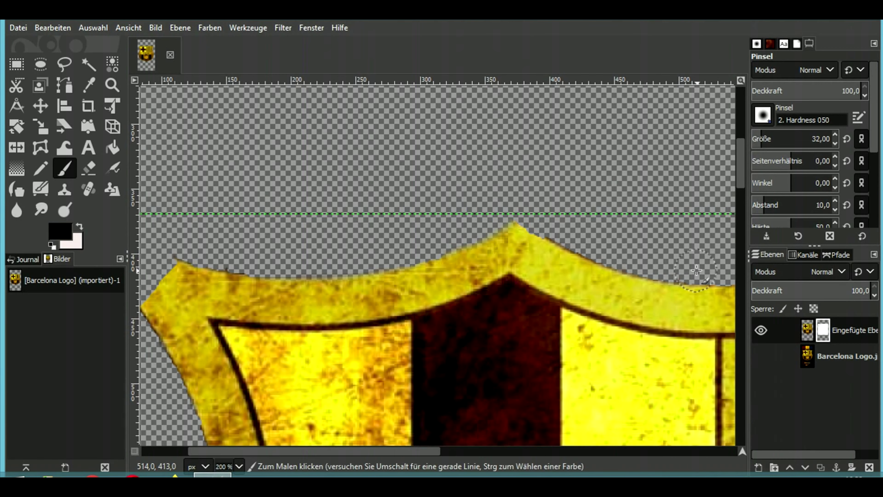
left_click_drag(407, 452, 593, 452)
mouse_move(250, 282)
left_mouse_down()
mouse_move(414, 266)
mouse_move(506, 218)
mouse_move(657, 270)
left_mouse_up()
left_click_drag(483, 451, 586, 451)
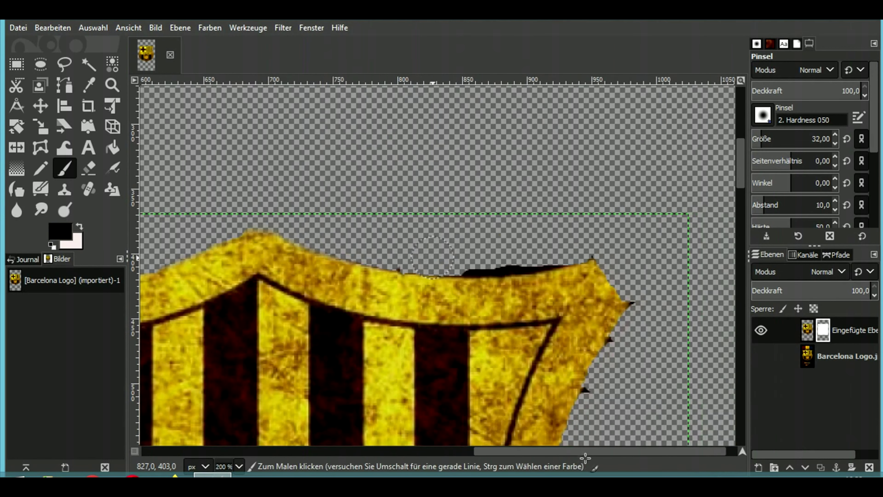
mouse_move(357, 248)
left_mouse_down()
mouse_move(446, 259)
mouse_move(595, 256)
mouse_move(633, 288)
left_mouse_up()
Paint away the fringe down the crest's right side and along its bottom edge
scroll(633, 292, "down", 5)
mouse_move(631, 155)
left_mouse_down()
mouse_move(564, 299)
mouse_move(557, 438)
left_mouse_up()
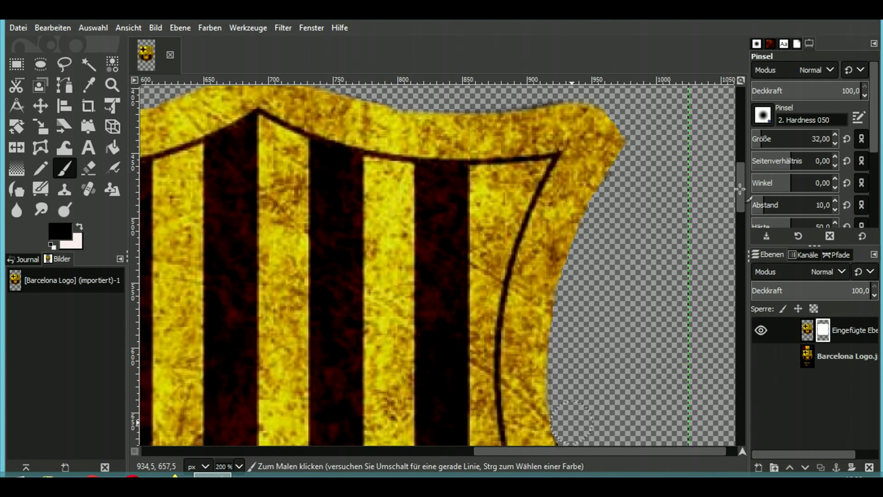
scroll(573, 179, "down", 8)
mouse_move(573, 180)
left_mouse_down()
mouse_move(570, 264)
mouse_move(635, 352)
mouse_move(660, 369)
left_mouse_up()
scroll(661, 369, "down", 7)
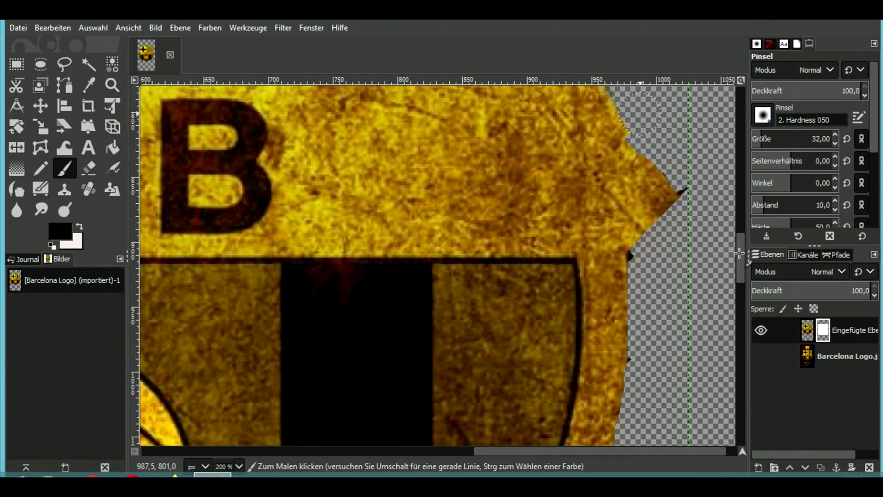
mouse_move(691, 179)
left_mouse_down()
mouse_move(654, 268)
mouse_move(637, 376)
left_mouse_up()
scroll(637, 376, "down", 9)
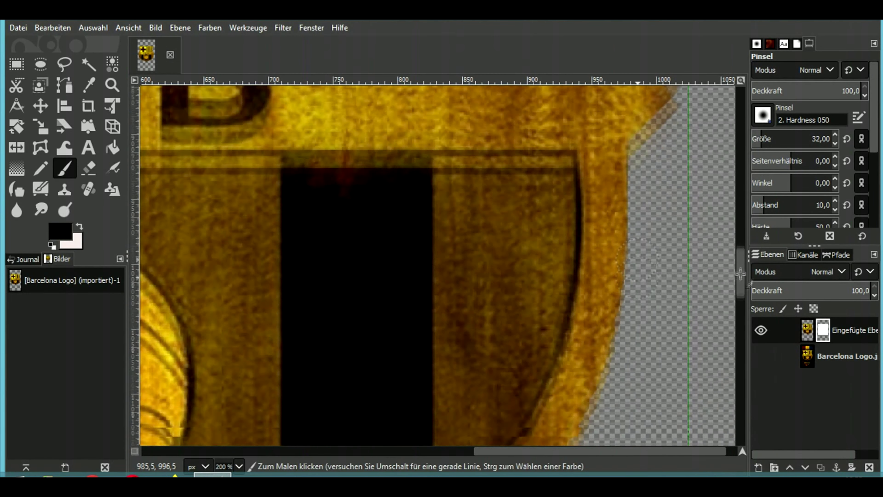
scroll(555, 240, "down", 2)
mouse_move(555, 240)
left_mouse_down()
mouse_move(442, 320)
mouse_move(424, 359)
left_mouse_up()
scroll(424, 358, "left", 7)
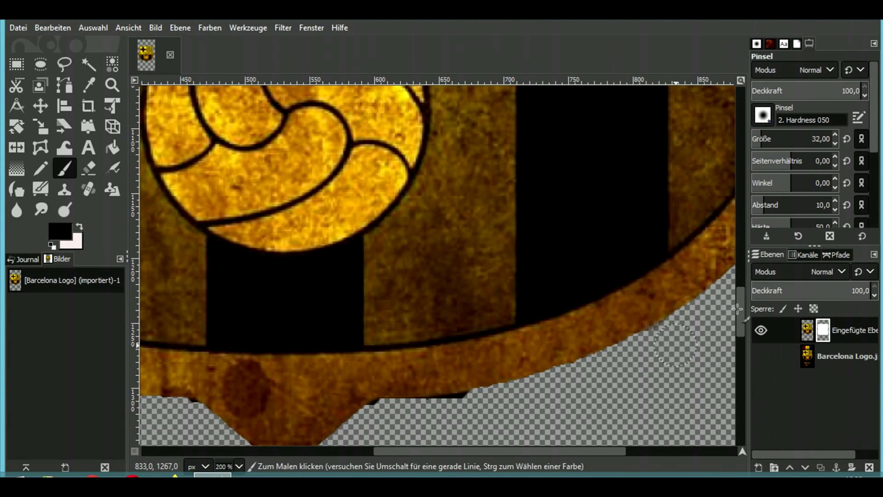
scroll(403, 243, "down", 5)
mouse_move(403, 243)
left_mouse_down()
mouse_move(369, 244)
mouse_move(485, 242)
left_mouse_up()
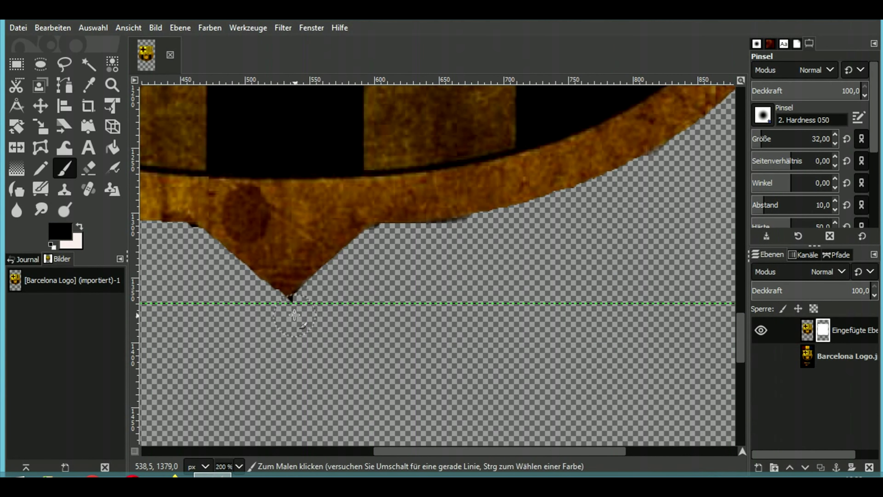
Clean the fringe along the crest's left edge, then zoom out to check the cutout
scroll(312, 315, "left", 8)
mouse_move(265, 140)
left_mouse_down()
mouse_move(393, 208)
mouse_move(538, 240)
left_mouse_up()
scroll(538, 240, "left", 4)
scroll(343, 332, "up", 5)
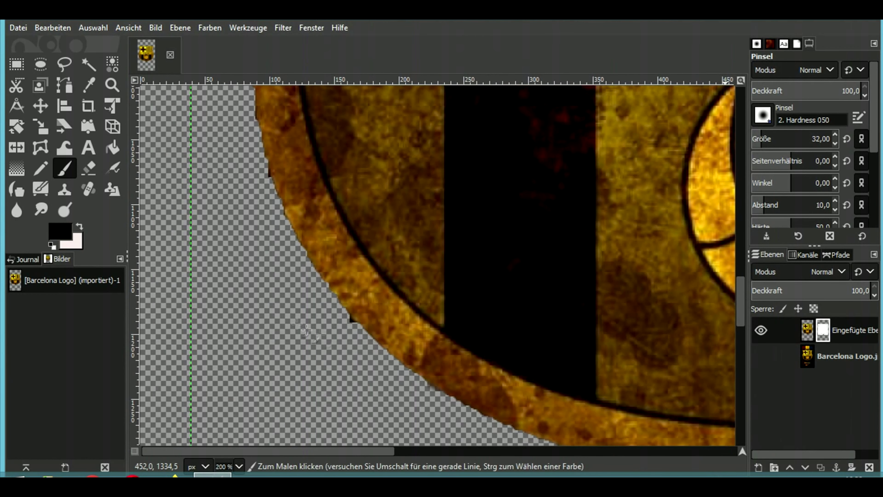
left_click_drag(271, 171, 240, 115)
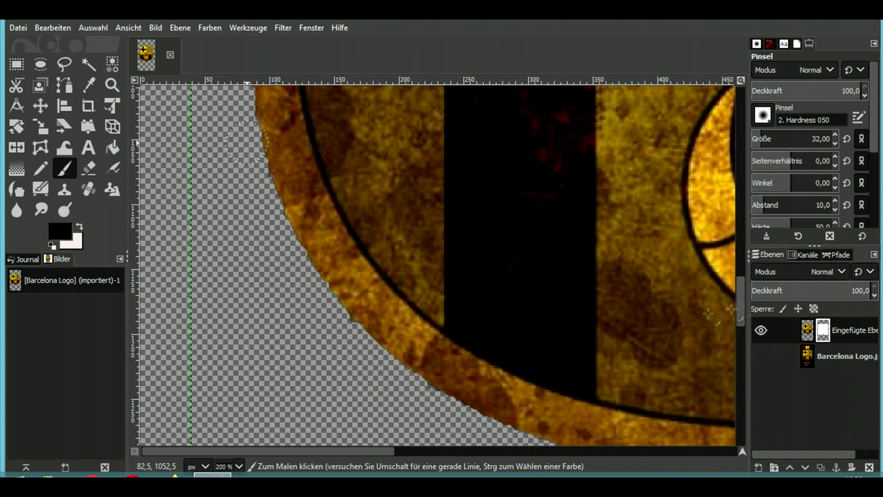
left_click_drag(739, 293, 739, 195)
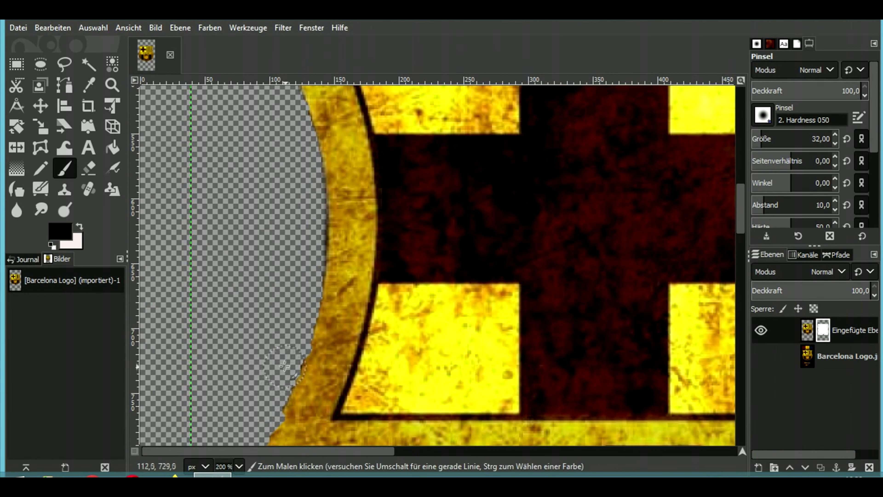
key("minus")
key("minus")
key("minus")
key("minus")
scroll(650, 252, "down", 5)
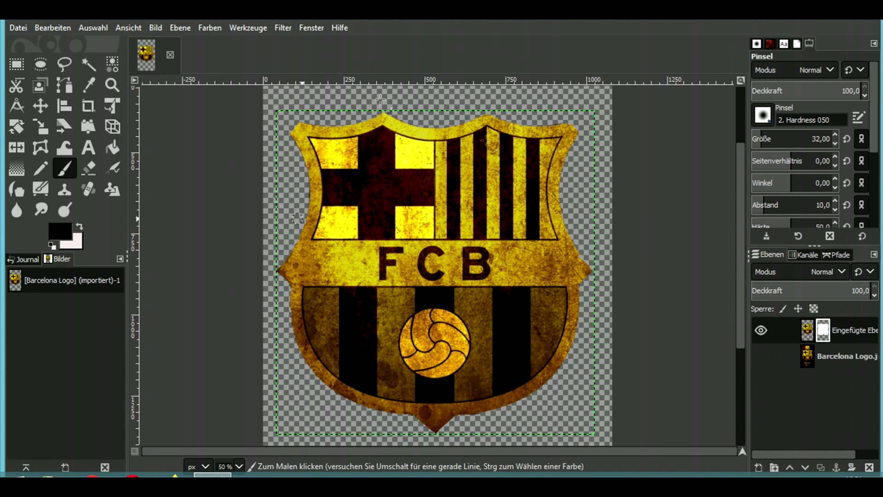
Export the crest cutout to the Desktop as Barcelona Logo screen.bmp
left_click(14, 28)
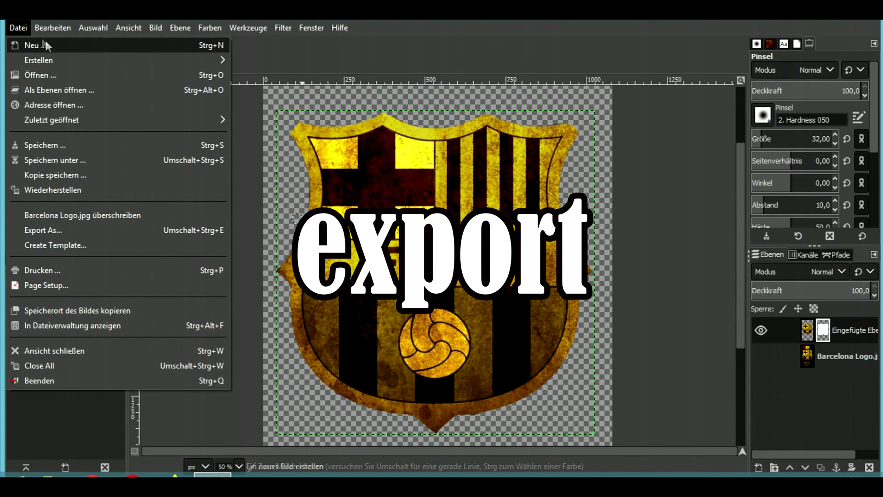
left_click(80, 232)
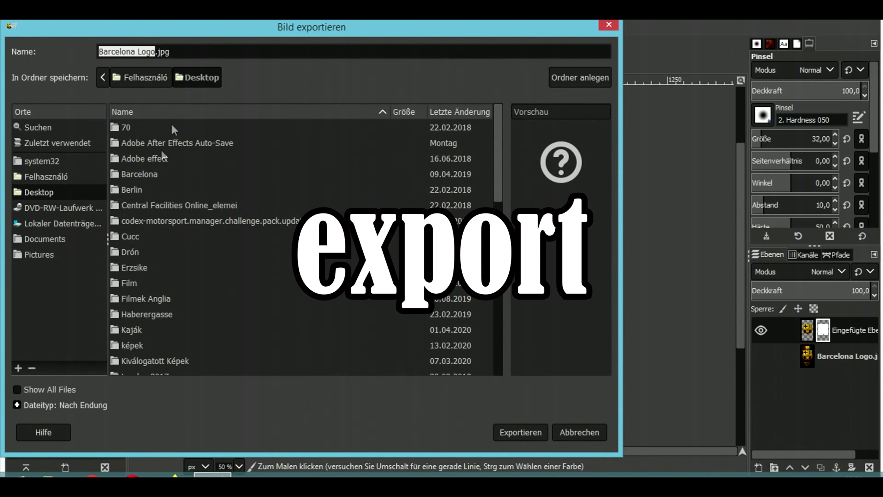
left_click(156, 53)
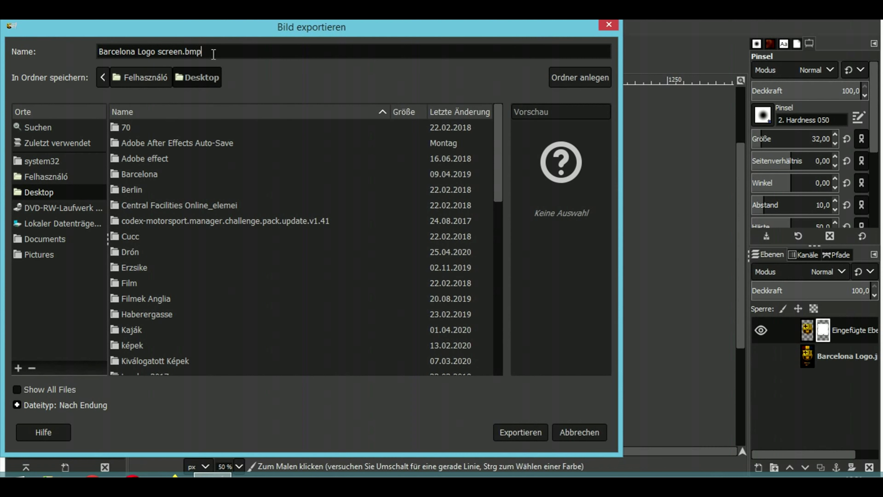
key("Return")
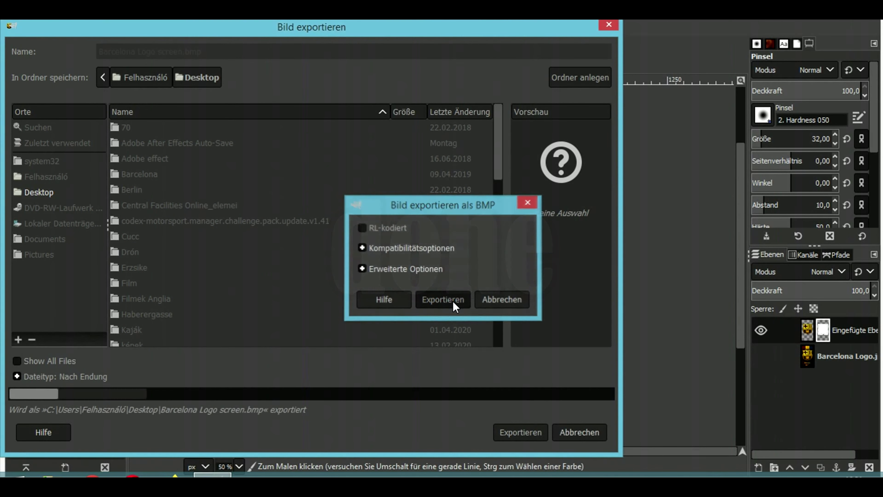
left_click(453, 301)
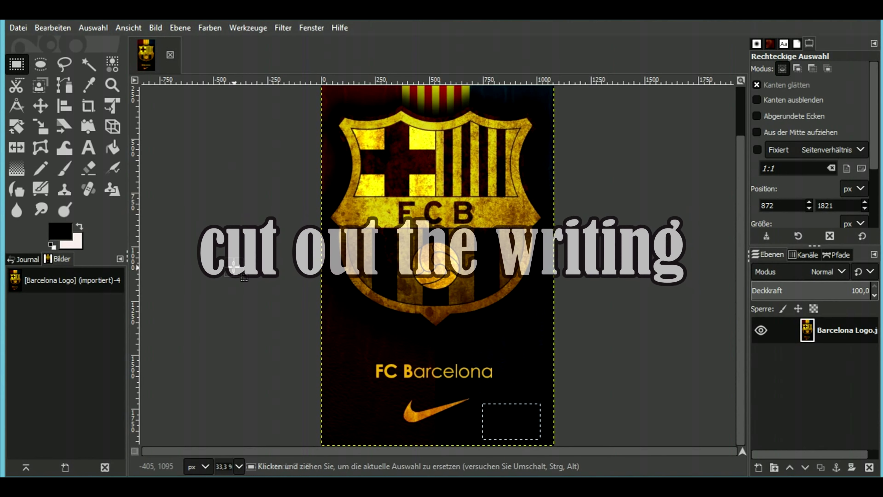
Select the FC Barcelona text and Nike swoosh with a rectangle and cut them to the clipboard
left_click(234, 266)
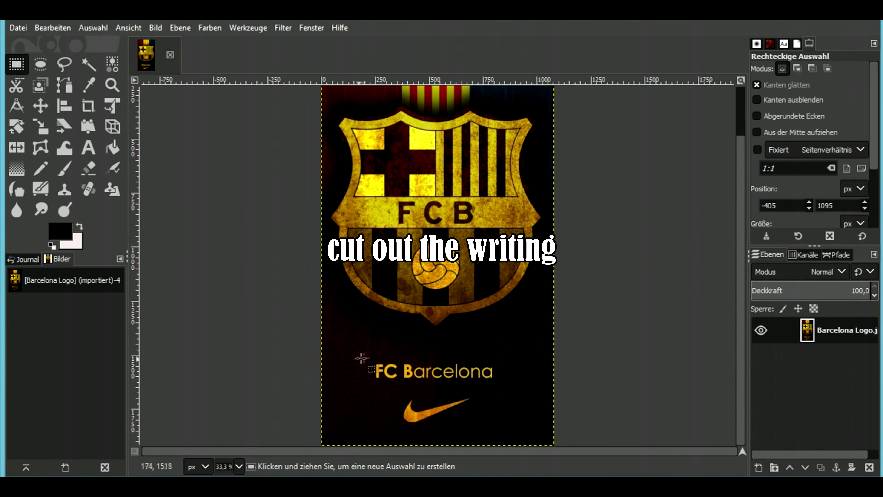
mouse_move(371, 353)
left_mouse_down()
mouse_move(501, 389)
mouse_move(498, 432)
left_mouse_up()
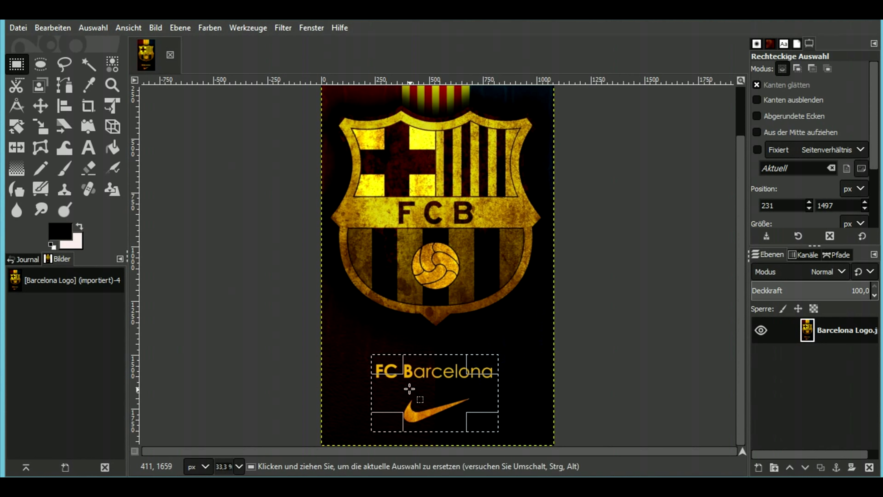
right_click(410, 389)
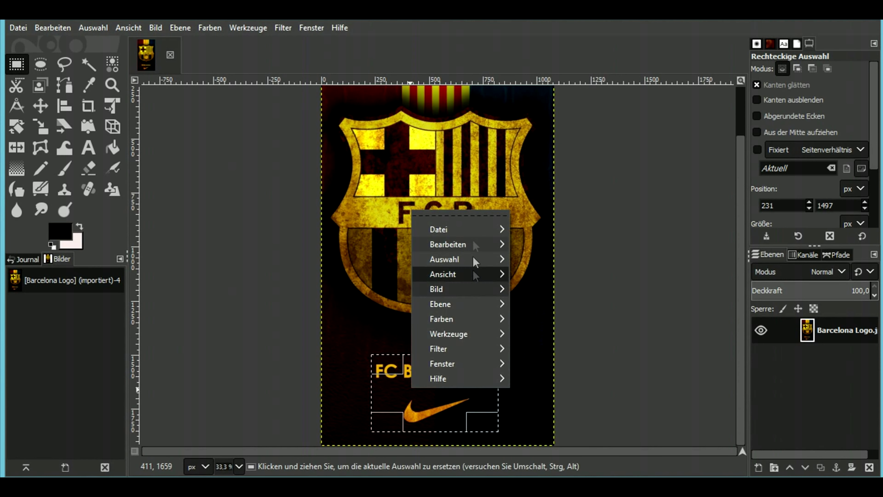
mouse_move(456, 245)
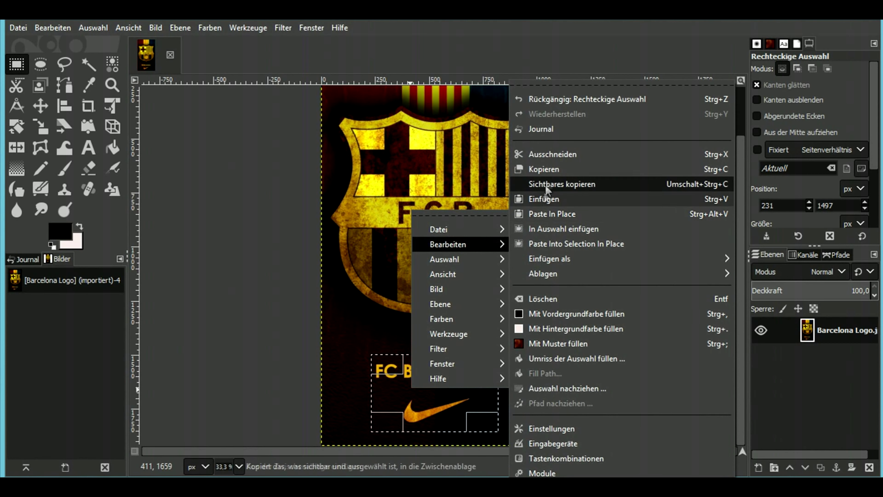
left_click(548, 158)
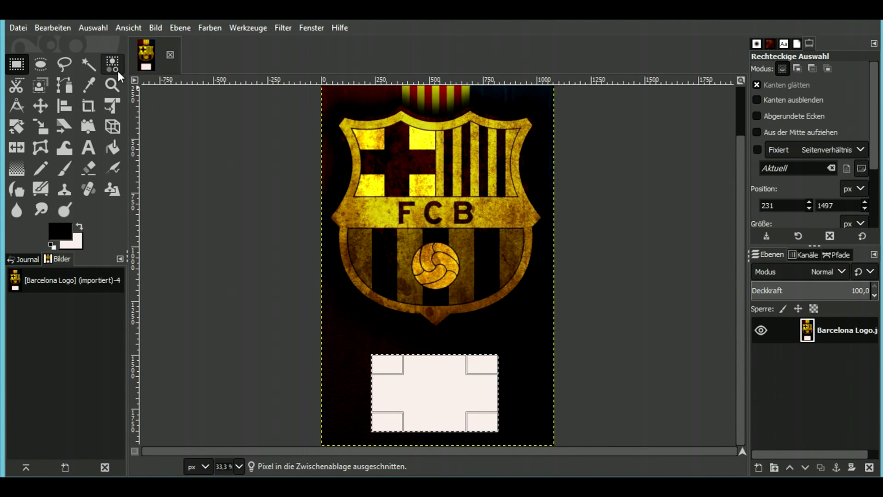
left_click(19, 27)
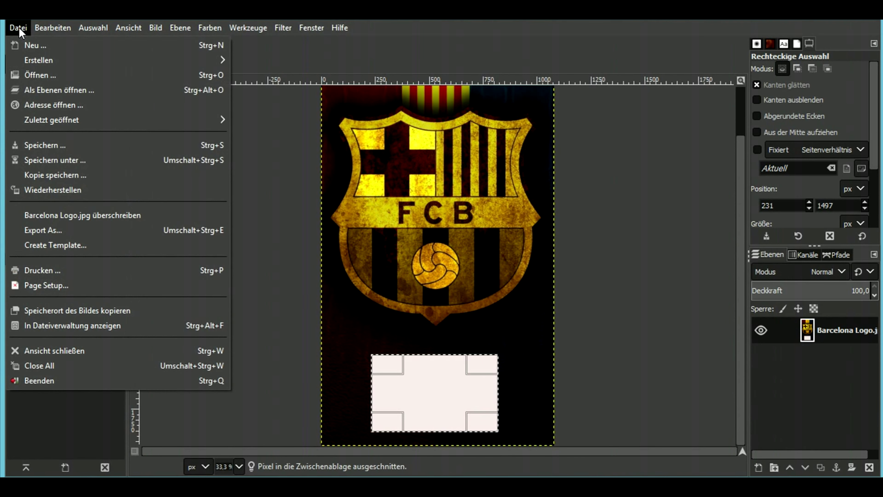
Create a 1080×1920 image, paste the text and swoosh into it, and return to the wallpaper
left_click(30, 44)
left_click(167, 167)
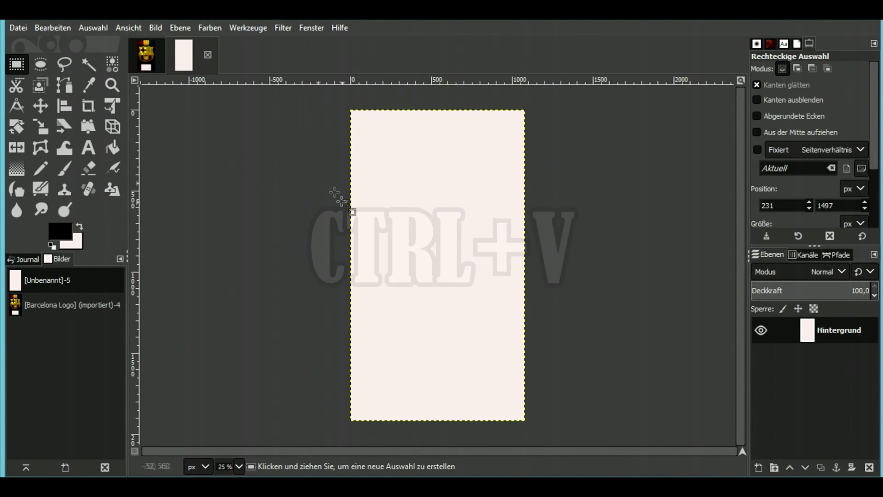
key("ctrl+v")
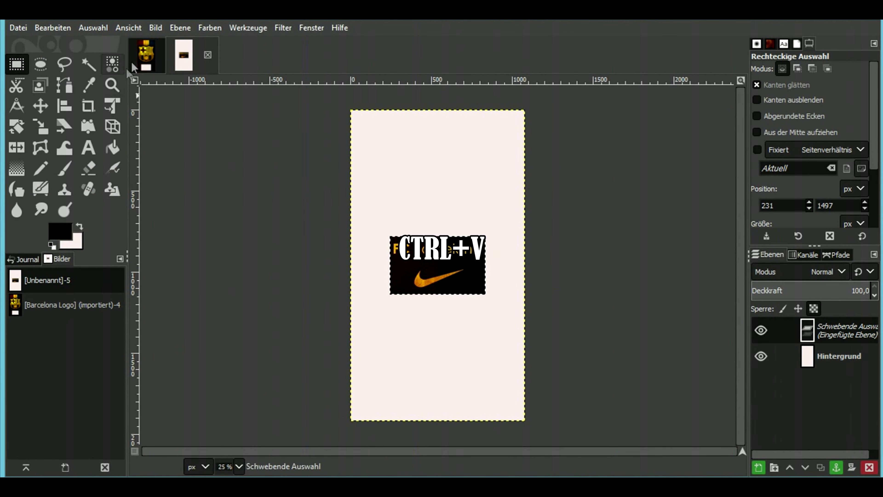
left_click(144, 55)
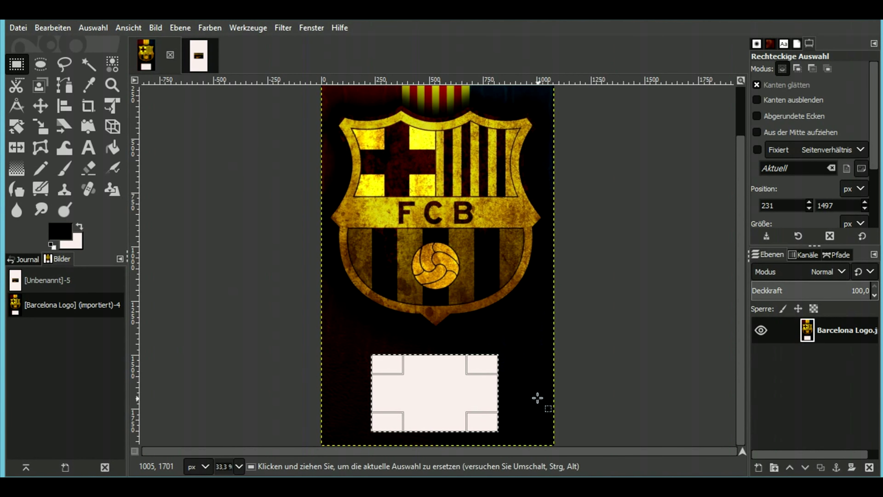
Copy a dark background patch and anchor it over the right side of the white area
scroll(537, 397, "up", 1, "ctrl")
scroll(536, 397, "up", 1, "ctrl")
scroll(557, 404, "down", 1)
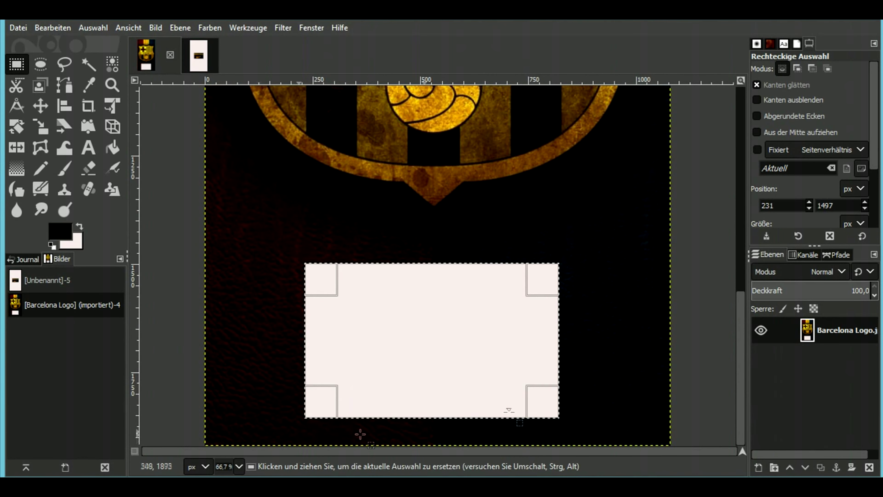
left_click_drag(568, 311, 661, 437)
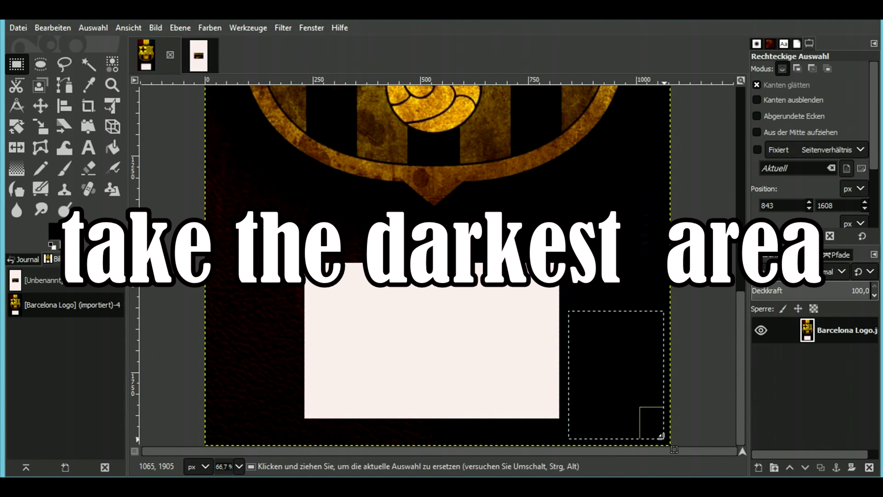
key("ctrl+c")
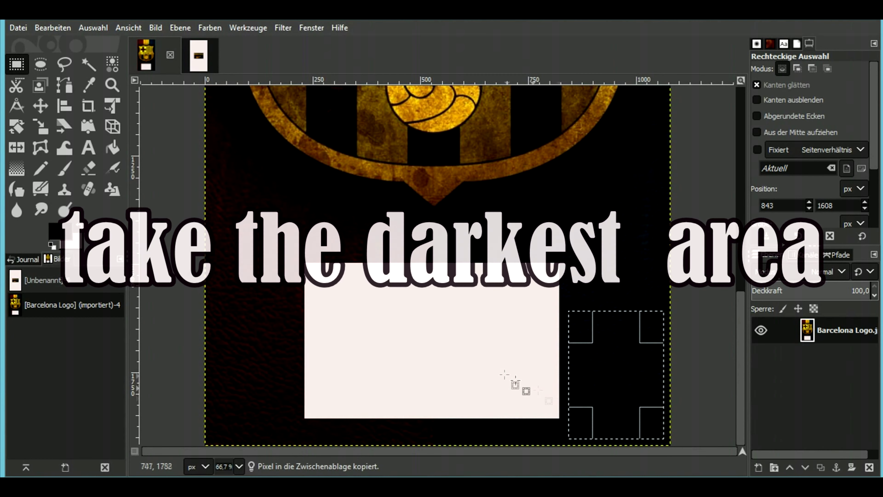
key("ctrl+v")
left_click_drag(605, 375, 471, 372)
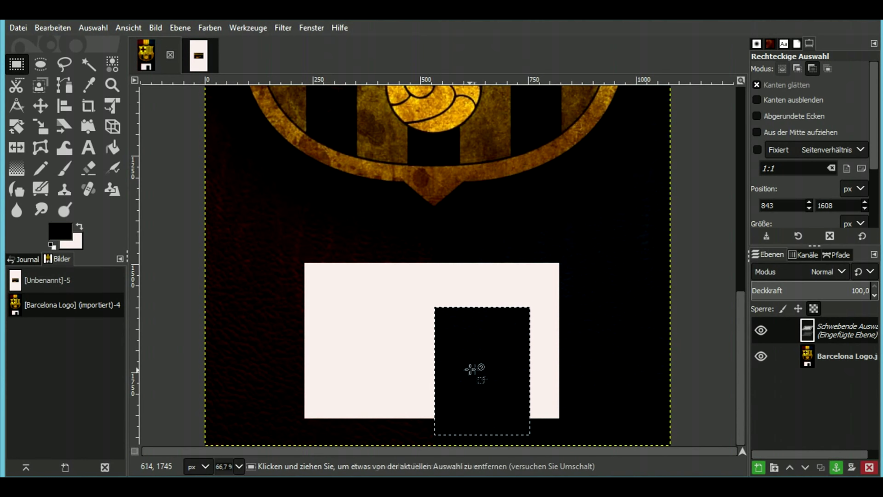
left_click_drag(473, 367, 520, 368)
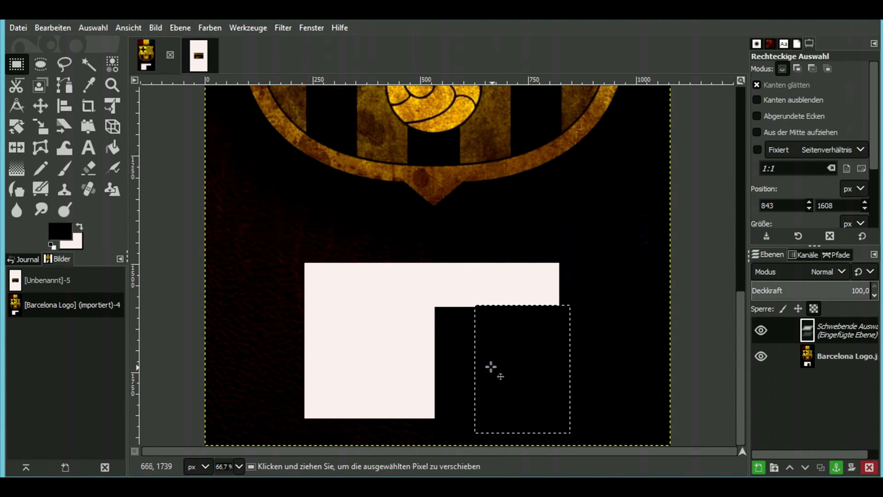
left_click_drag(522, 383, 481, 314)
left_click(554, 349)
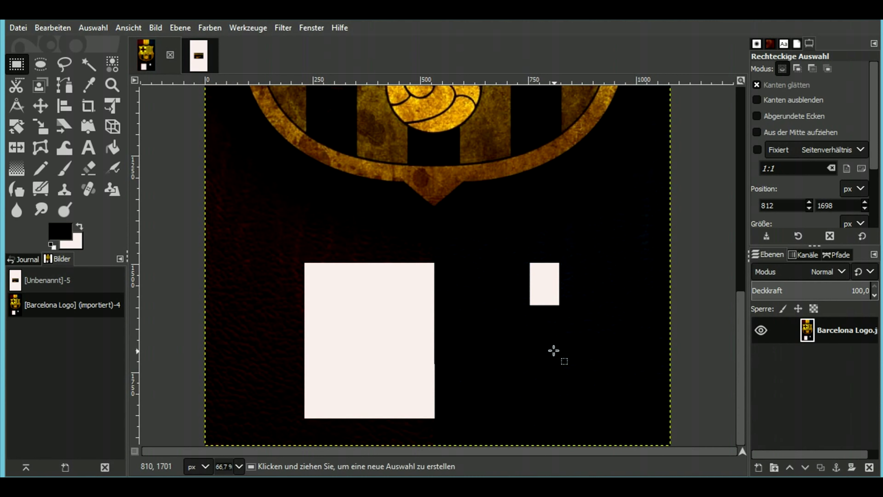
Paste a second dark patch over the small white rectangle and anchor it
key("ctrl+v")
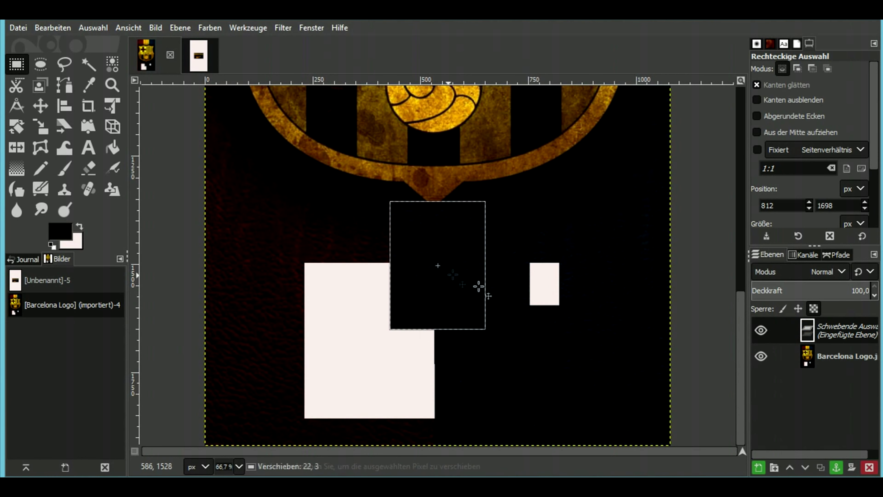
left_click_drag(479, 290, 560, 308)
left_click(550, 411)
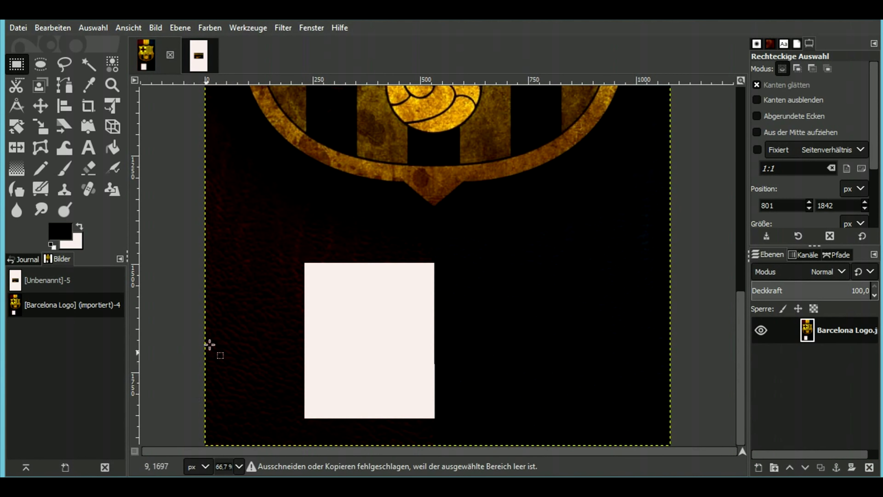
mouse_move(212, 298)
left_mouse_down()
mouse_move(245, 406)
mouse_move(280, 440)
left_mouse_up()
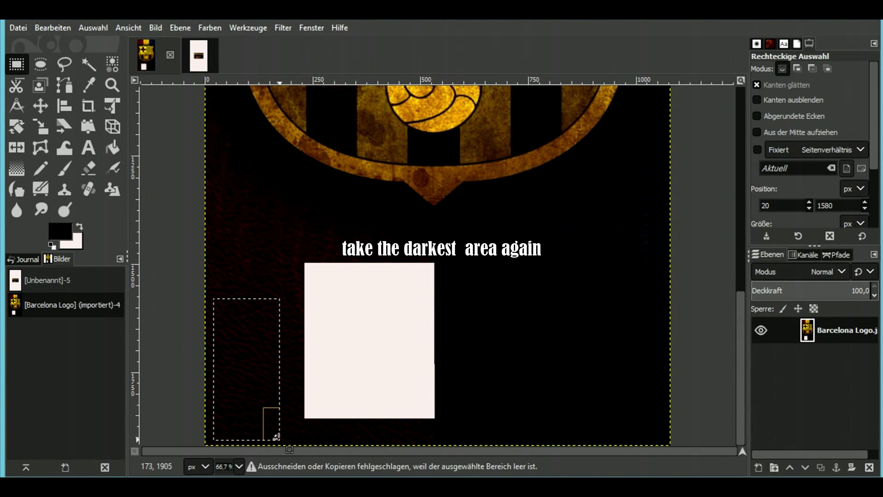
Copy the selected dark area, drag the pasted patch over the white area and anchor it
key("ctrl+c")
key("ctrl+v")
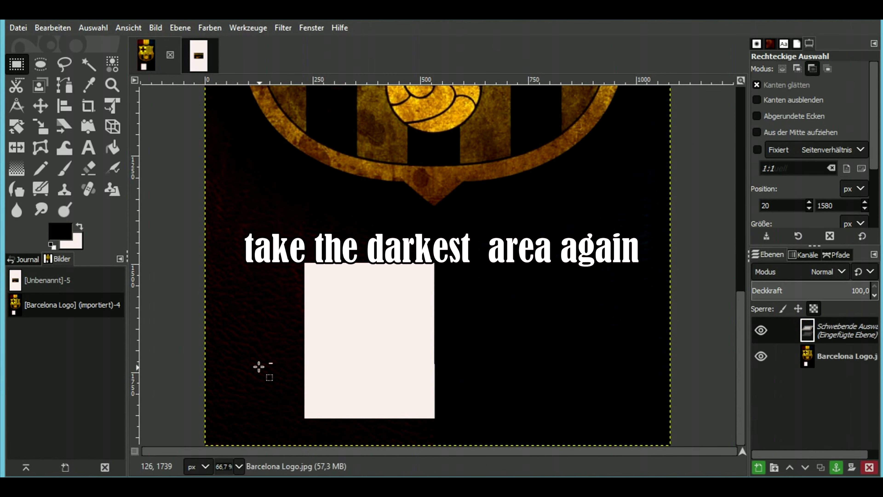
mouse_move(258, 367)
left_mouse_down()
mouse_move(329, 368)
mouse_move(397, 347)
mouse_move(380, 379)
left_mouse_up()
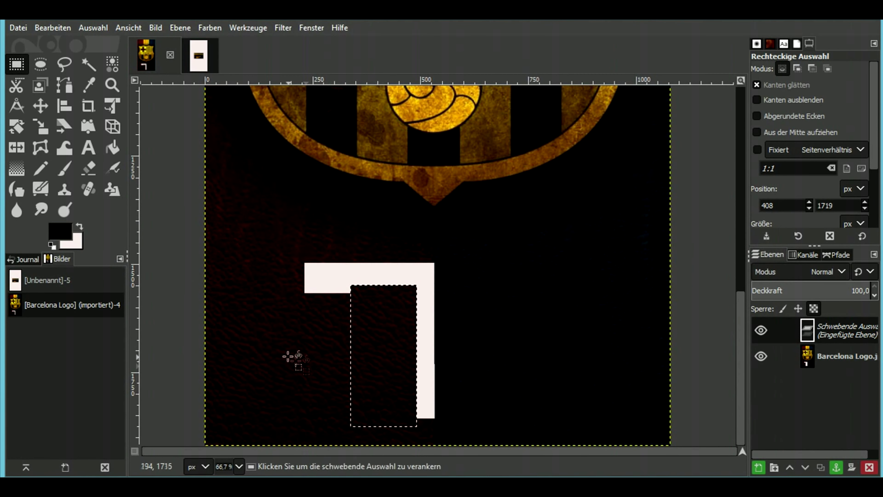
left_click(287, 356)
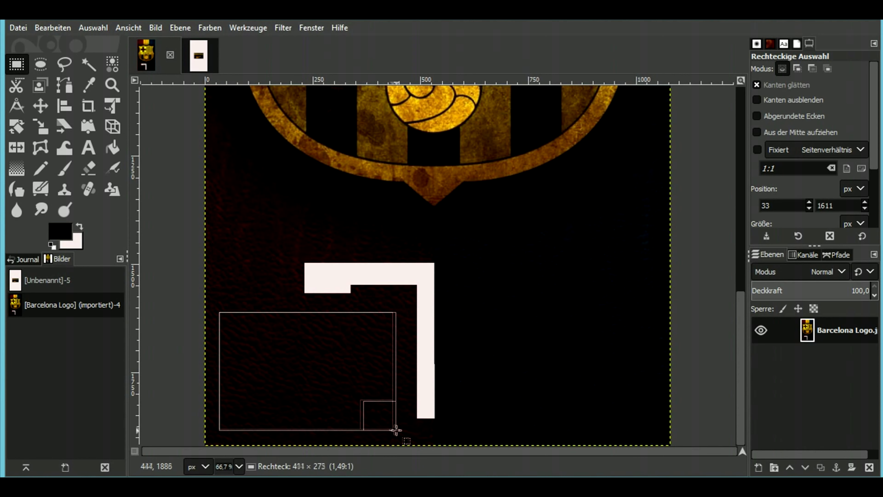
Copy a larger lower-left dark area and float it up over the remaining white shape
left_click_drag(300, 380, 401, 433)
key("ctrl+c")
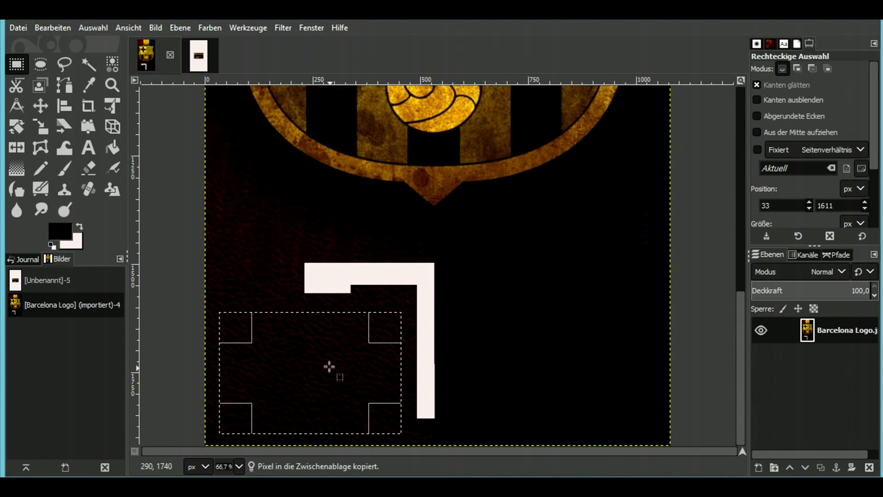
left_click_drag(330, 365, 358, 364)
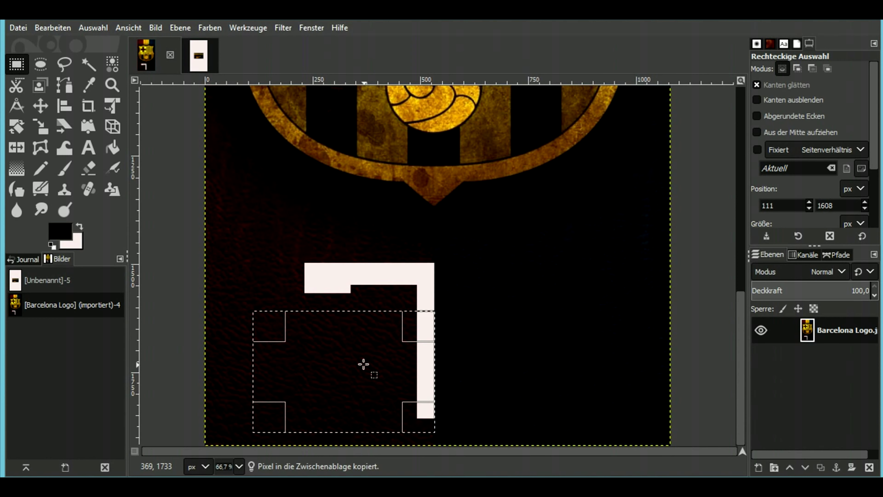
key("ctrl+v")
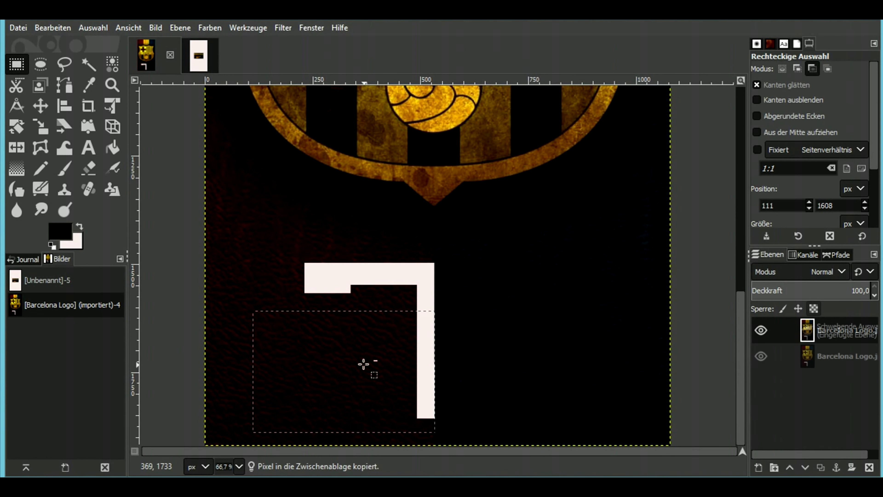
left_click_drag(363, 364, 336, 288)
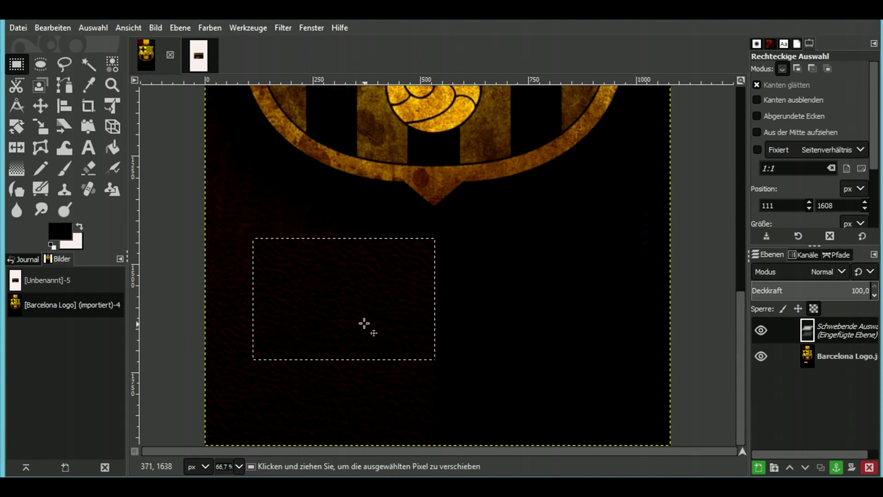
key("1")
left_click_drag(464, 451, 334, 451)
Position the floating dark patch over the crest and anchor it
scroll(312, 247, "up", 2)
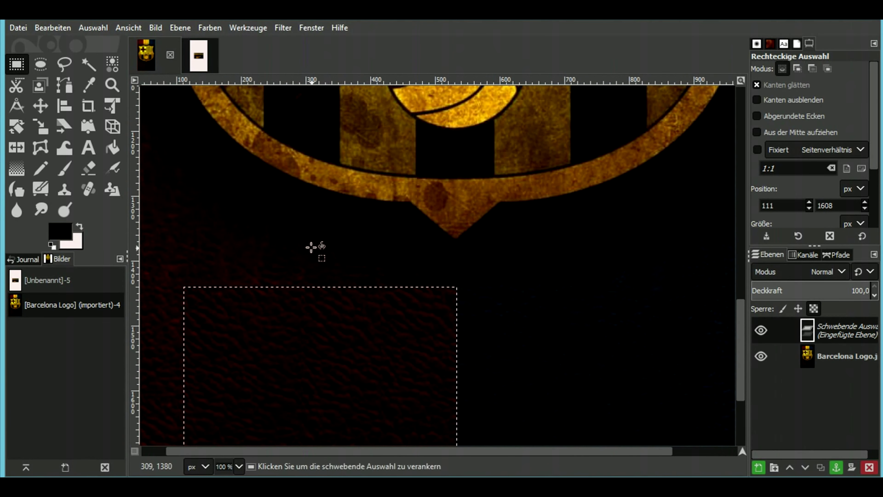
left_click_drag(326, 362, 331, 188)
scroll(317, 293, "up", 5)
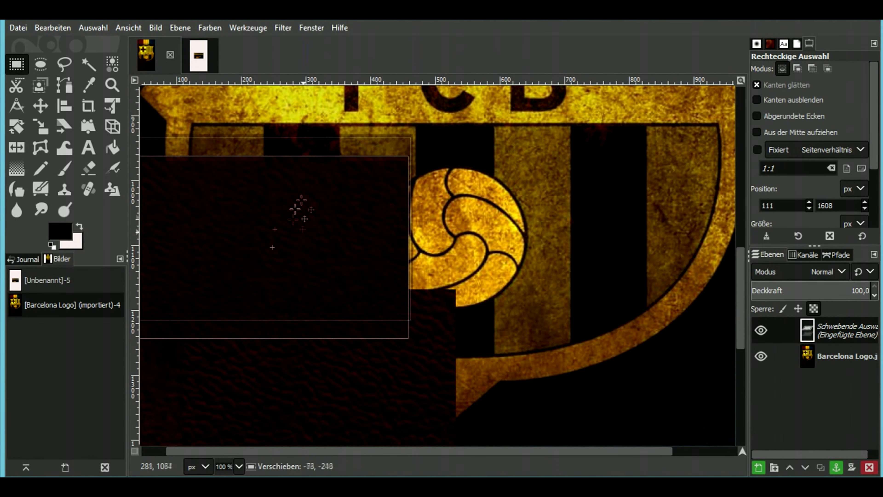
left_click_drag(317, 292, 341, 186)
scroll(341, 185, "up", 5)
left_click_drag(309, 213, 330, 180)
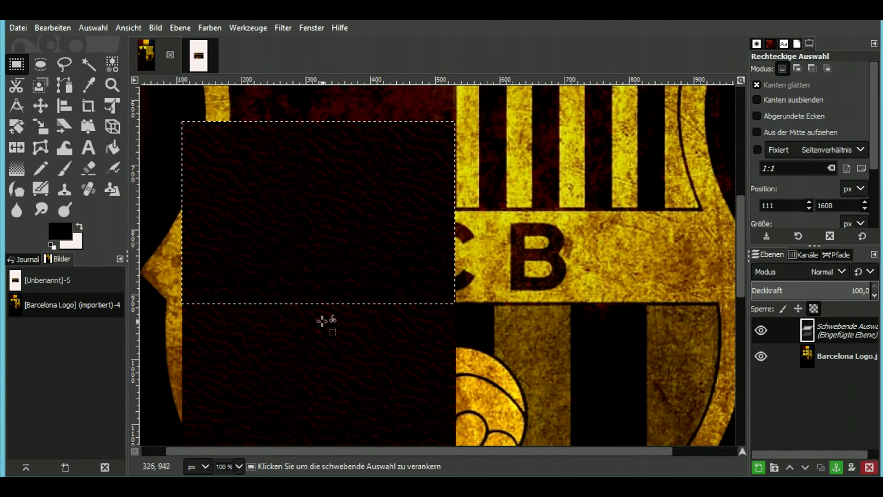
mouse_move(389, 263)
left_mouse_down()
mouse_move(311, 205)
mouse_move(311, 239)
left_mouse_up()
left_click(310, 312)
Paste another dark patch over the crest's upper left and anchor it
scroll(310, 312, "up", 5)
key("ctrl+v")
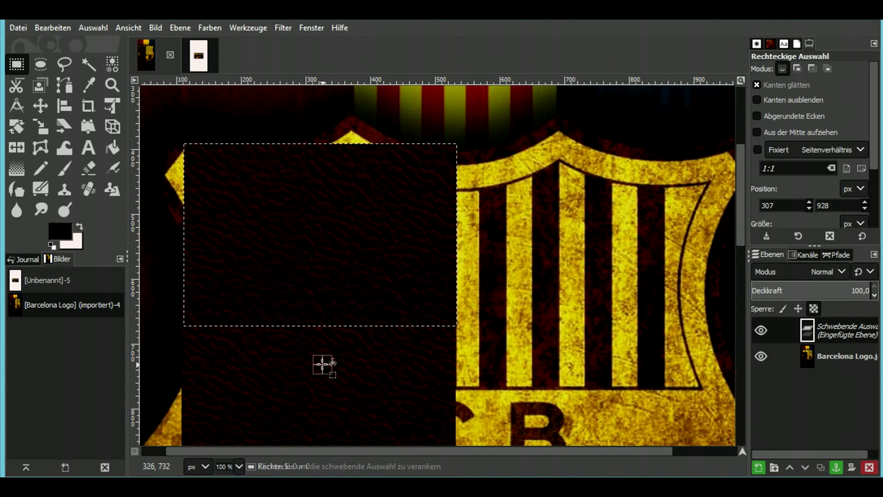
key("minus")
mouse_move(432, 257)
left_mouse_down()
mouse_move(326, 154)
mouse_move(306, 359)
left_mouse_up()
scroll(308, 405, "down", 3)
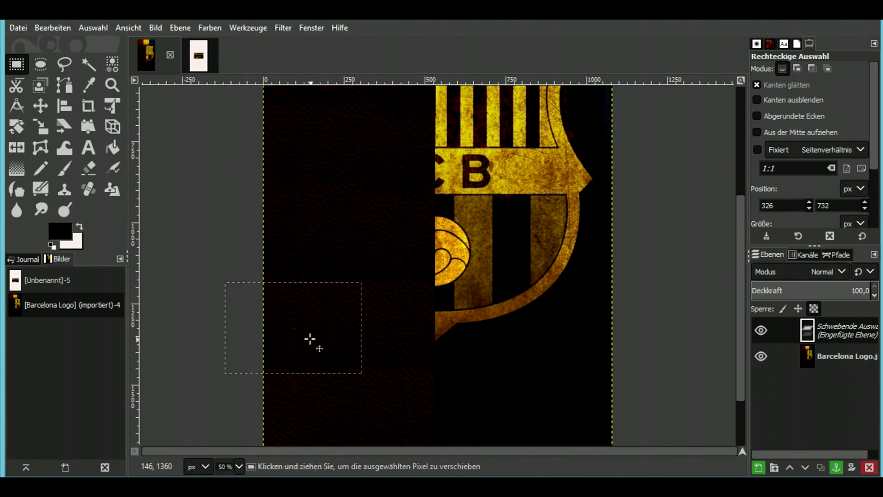
scroll(316, 420, "up", 6)
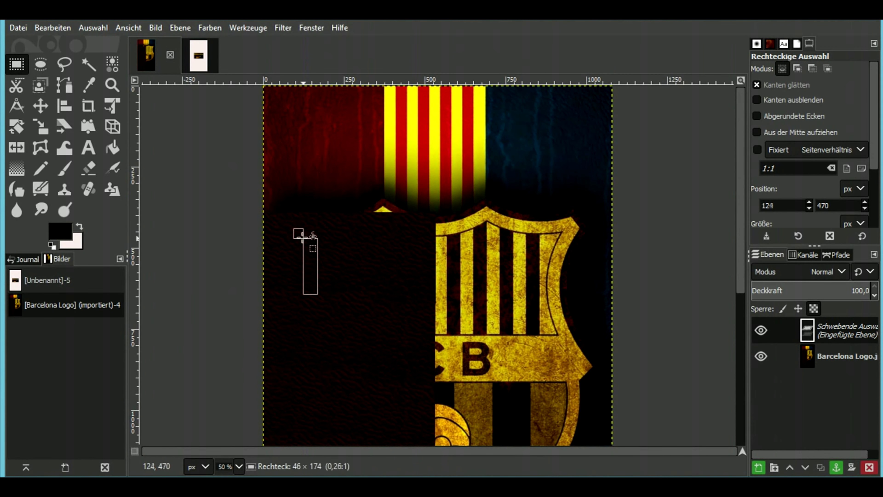
scroll(306, 315, "down", 8)
scroll(313, 188, "up", 8)
mouse_move(328, 191)
left_mouse_down()
mouse_move(298, 182)
mouse_move(307, 132)
left_mouse_up()
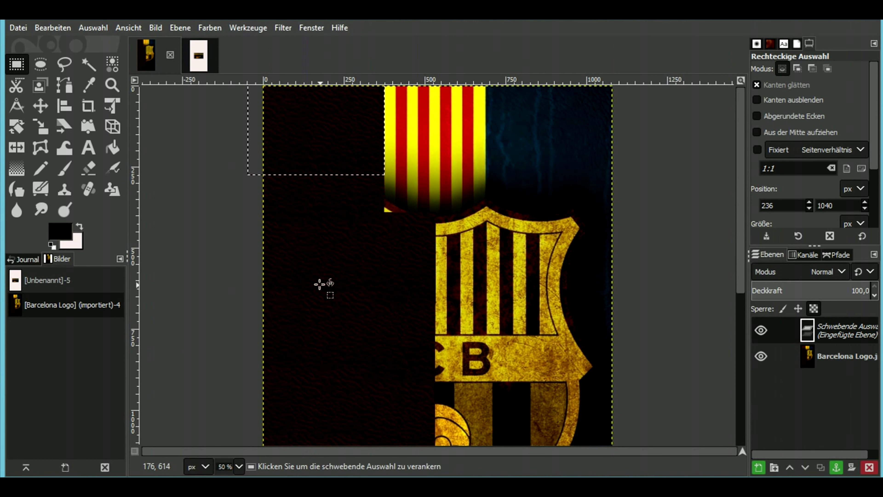
left_click_drag(337, 183, 380, 222)
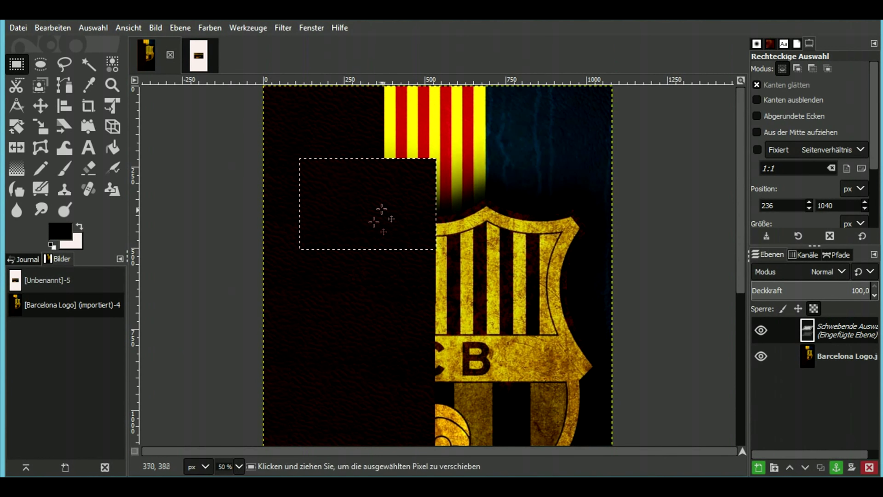
left_click(459, 274)
Copy a bottom-right dark area and move the pasted patch up over the crest
scroll(458, 274, "down", 5)
left_click_drag(534, 417, 602, 435)
key("ctrl+c")
key("ctrl+v")
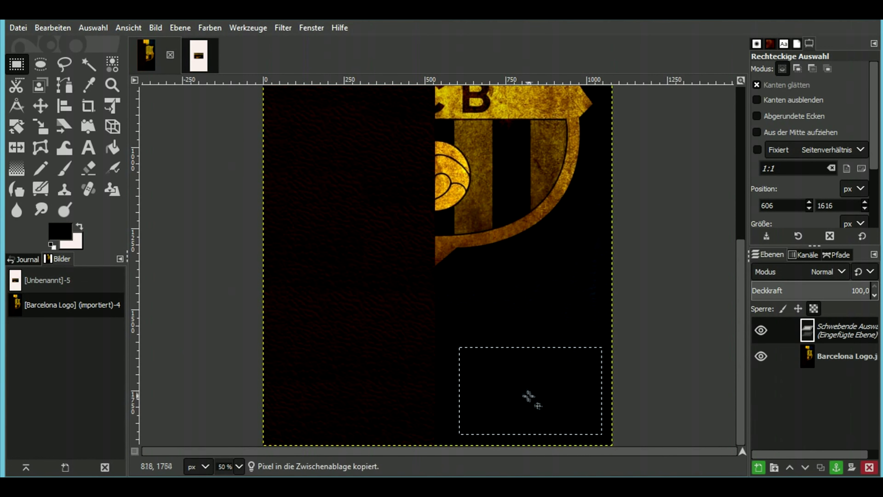
mouse_move(529, 395)
left_mouse_down()
mouse_move(508, 274)
mouse_move(516, 205)
mouse_move(514, 338)
mouse_move(542, 318)
mouse_move(551, 123)
mouse_move(503, 257)
mouse_move(497, 211)
mouse_move(523, 327)
left_mouse_up()
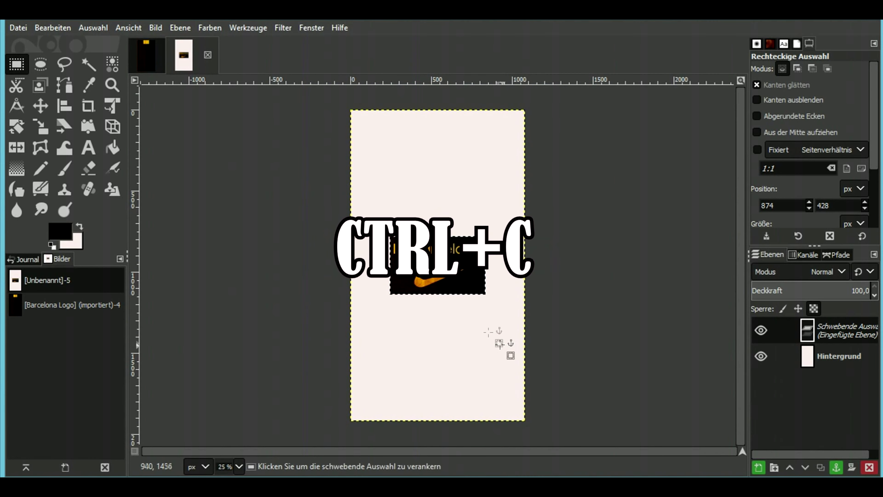
Paste the FC Barcelona and Nike text into the Barcelona Logo wallpaper and anchor it near the bottom
key("ctrl+c")
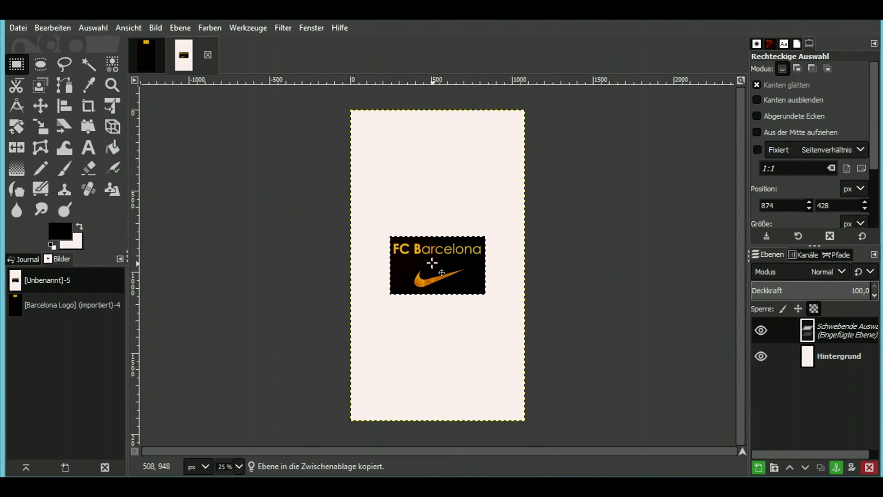
left_click(149, 61)
key("ctrl+v")
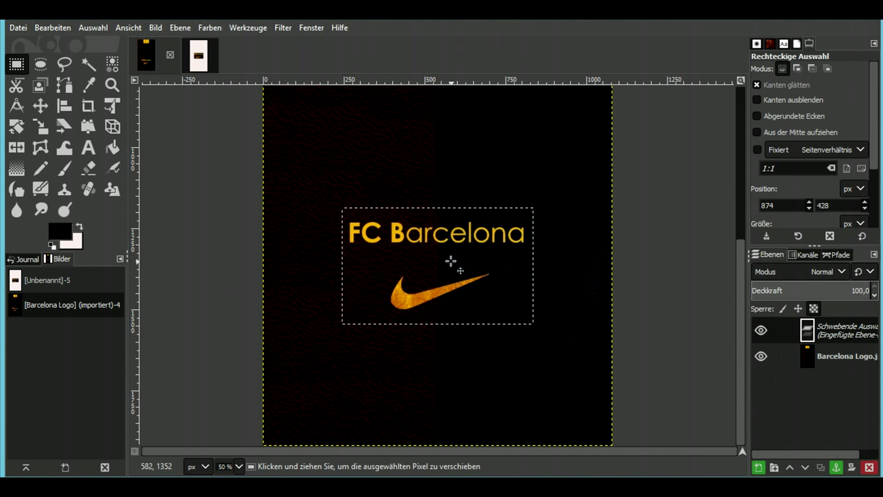
mouse_move(452, 260)
left_mouse_down()
mouse_move(457, 361)
mouse_move(448, 368)
left_mouse_up()
key("ctrl+h")
key("minus")
key("minus")
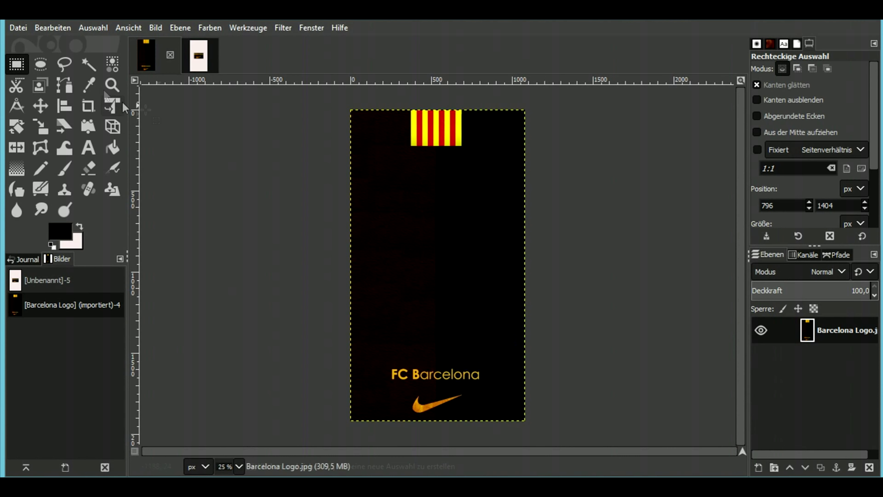
Start exporting the wallpaper via Datei > Export As
left_click(14, 30)
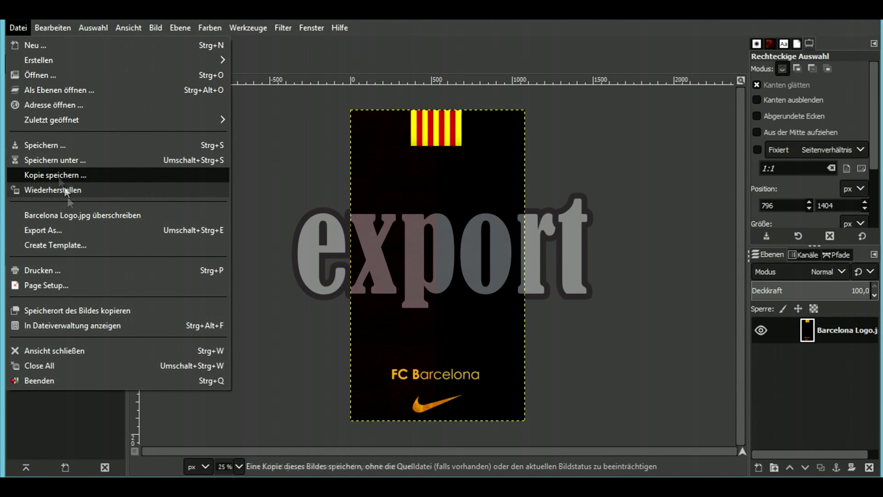
left_click(80, 230)
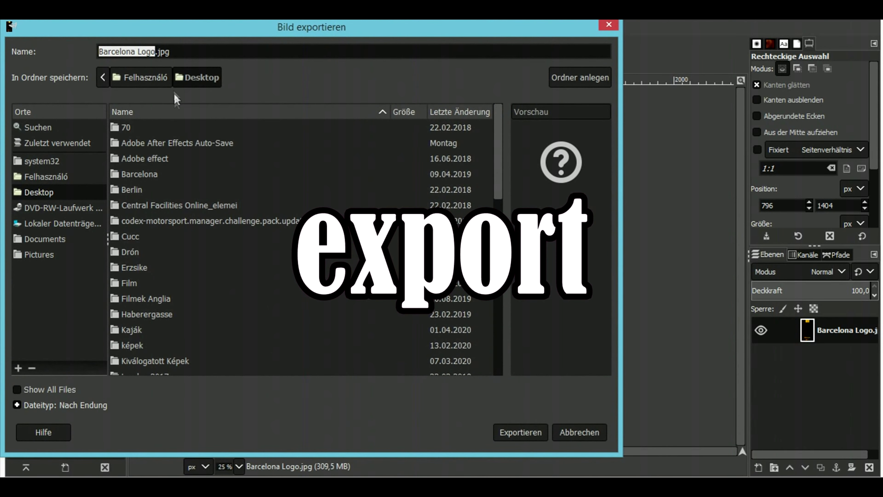